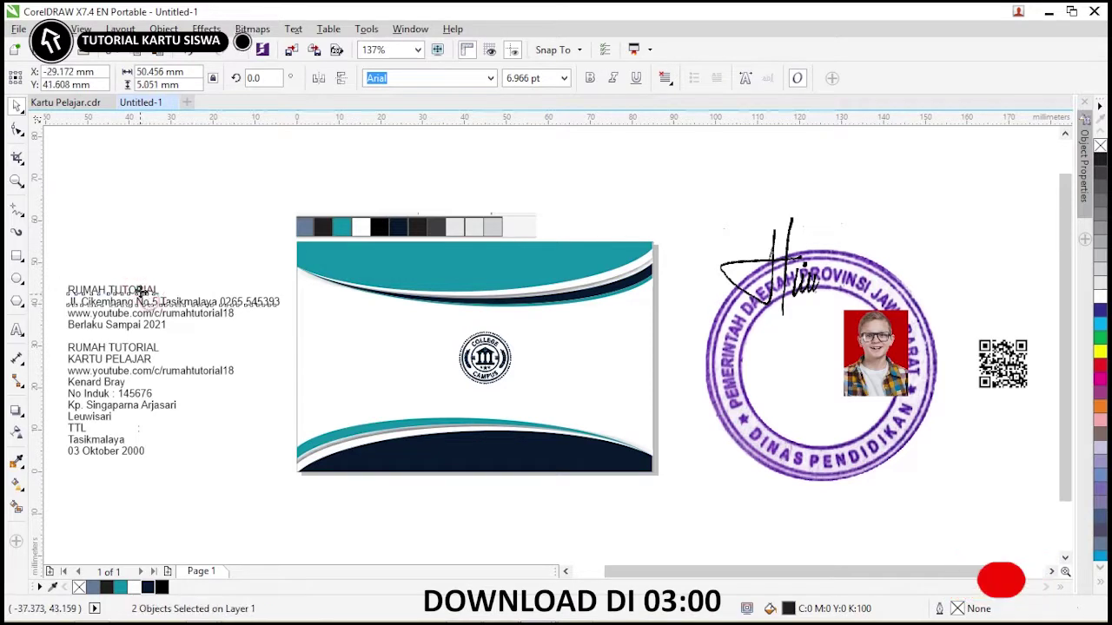
Enlarge the RUMAH TUTORIAL title, centre both text lines under the logo and group them.
shift+click(526, 390)
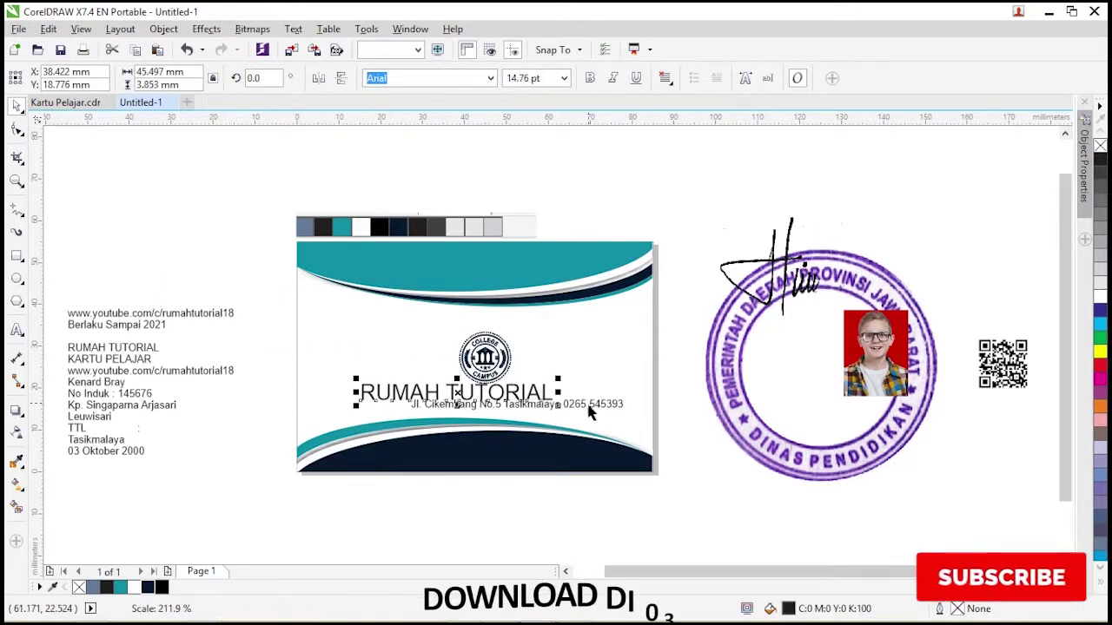
drag(588, 406, 543, 411)
drag(686, 456, 385, 350)
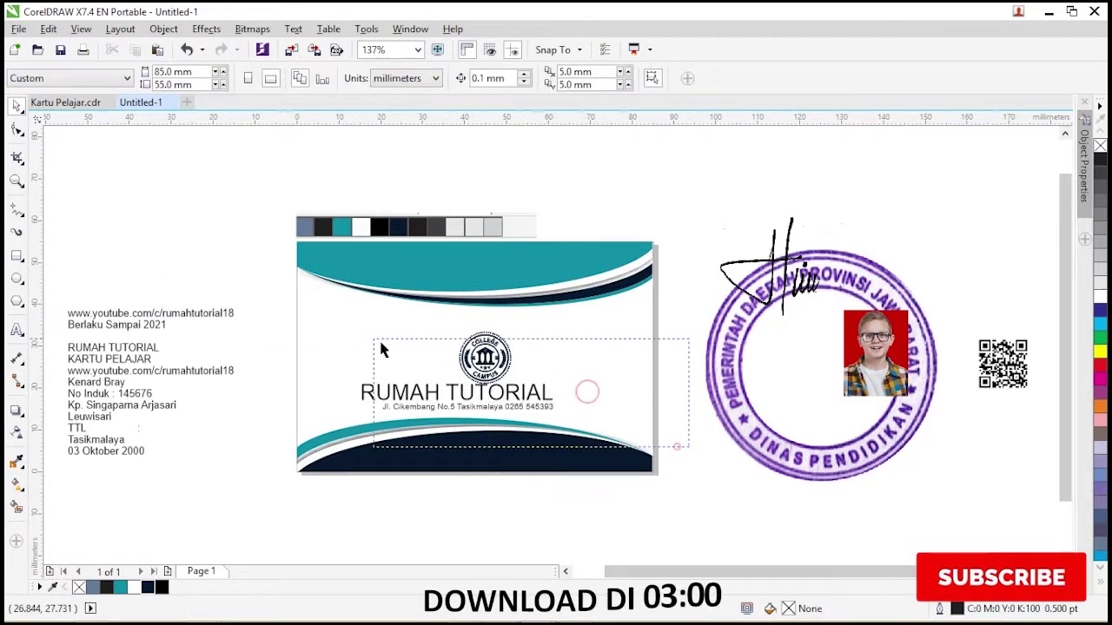
key(c)
key(ctrl+g)
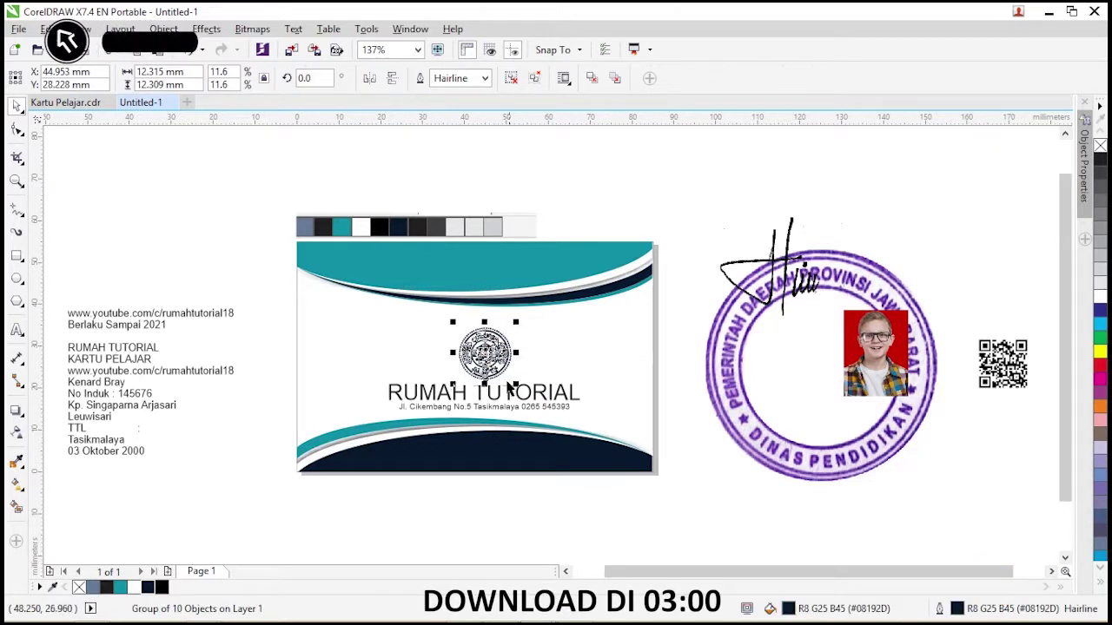
Move 'Berlaku Sampai 2021' into the card's bottom-right corner and raise the logo block slightly.
click(169, 370)
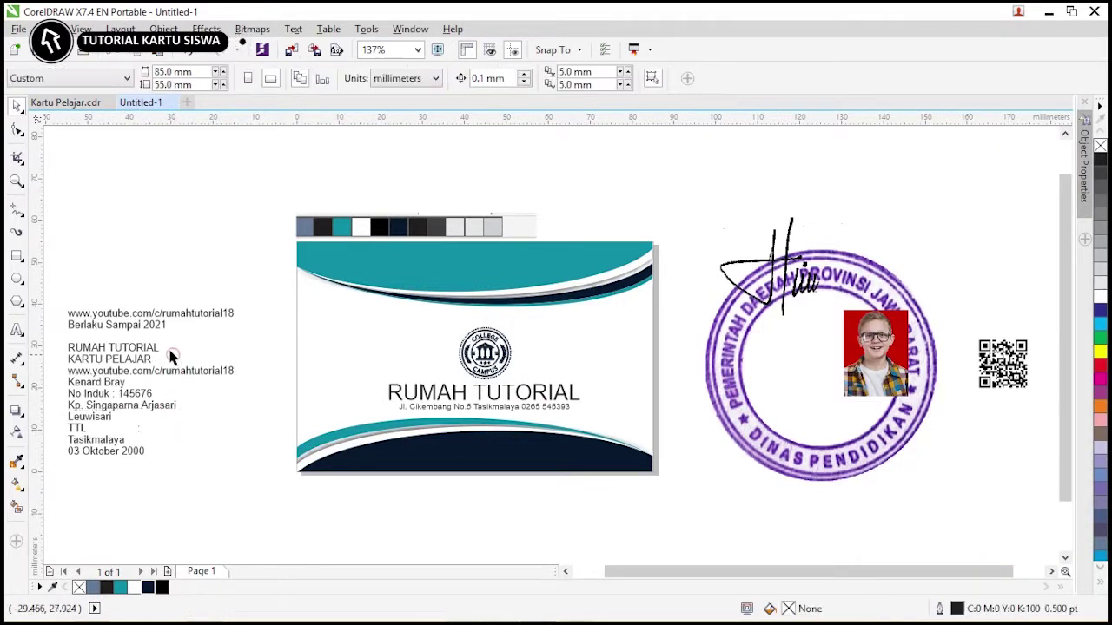
drag(149, 325, 575, 496)
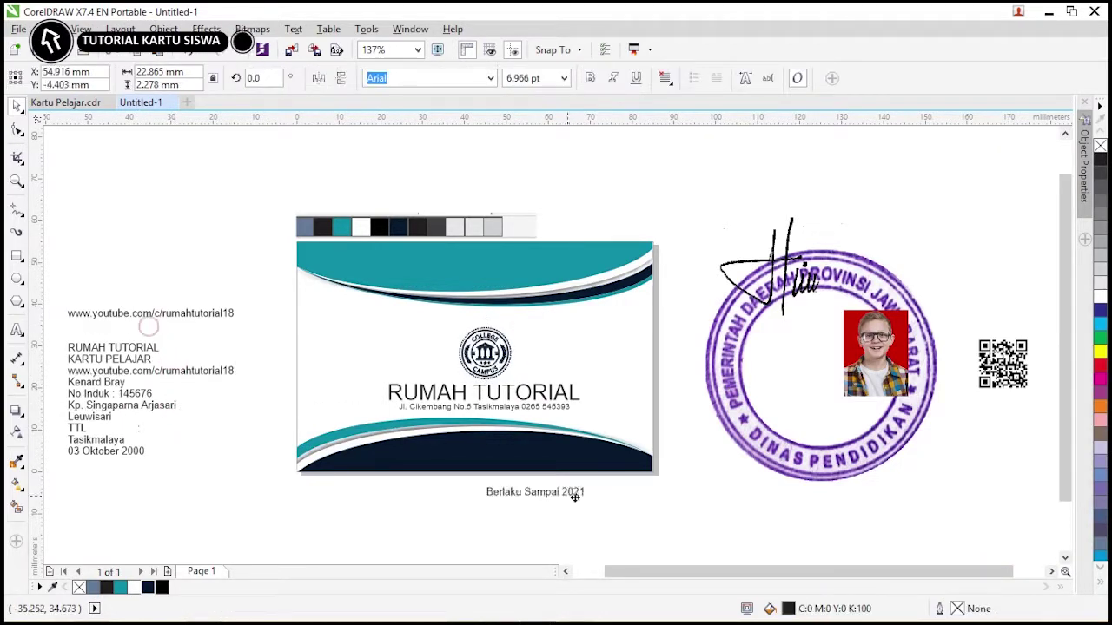
drag(613, 466, 617, 467)
click(637, 506)
drag(599, 417, 373, 320)
drag(483, 392, 483, 380)
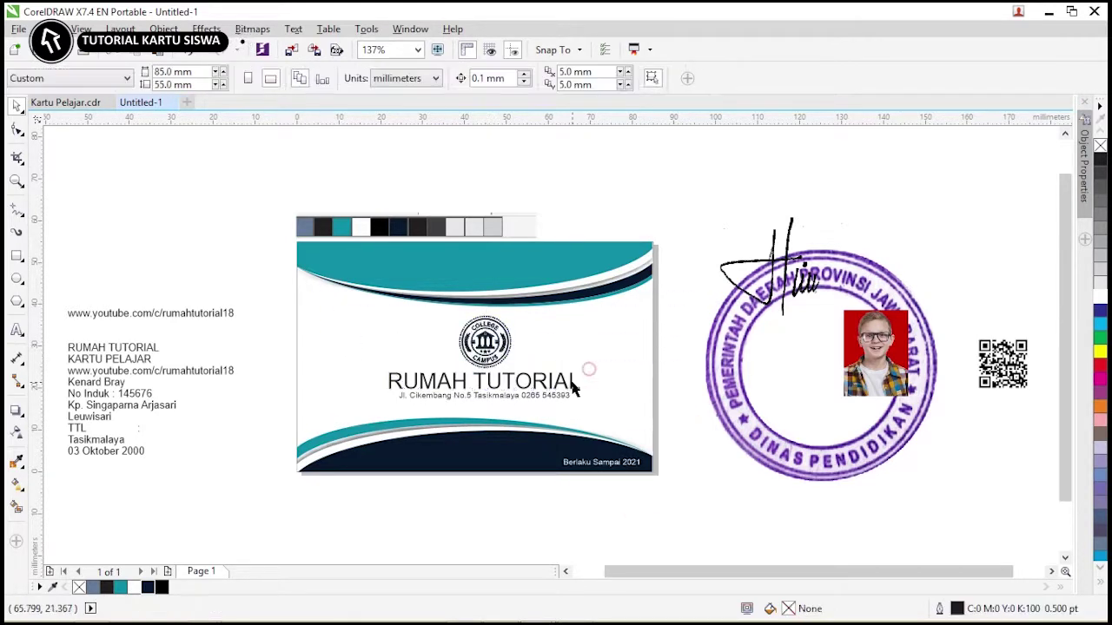
Set RUMAH TUTORIAL in bold Futura Md BT and make the address line bold.
click(483, 380)
click(491, 80)
click(452, 121)
scroll(532, 398, up, 3)
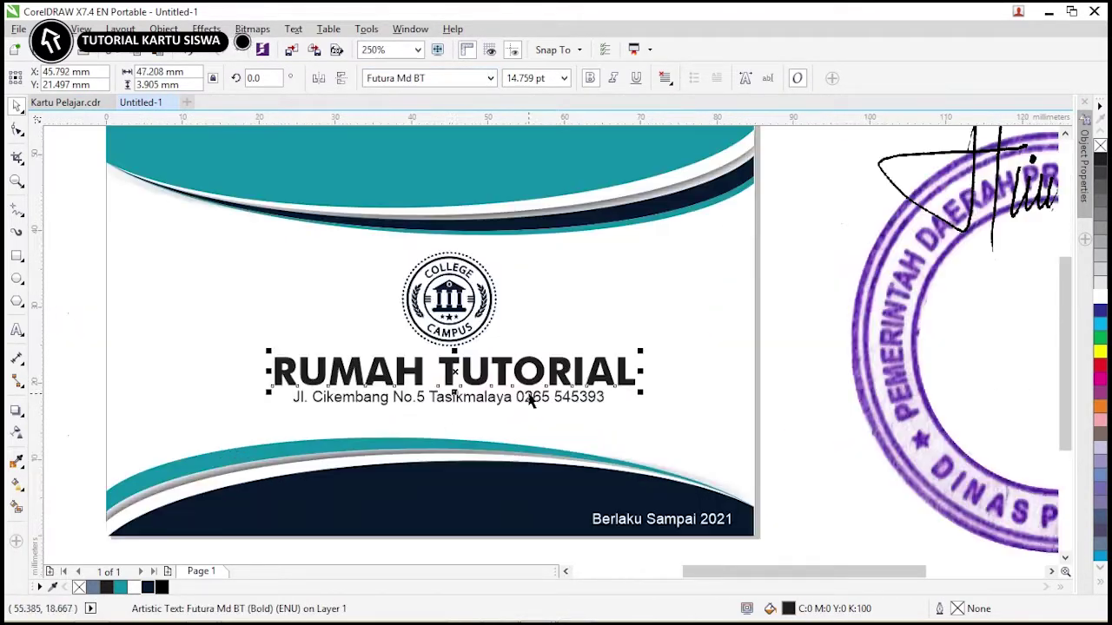
click(348, 403)
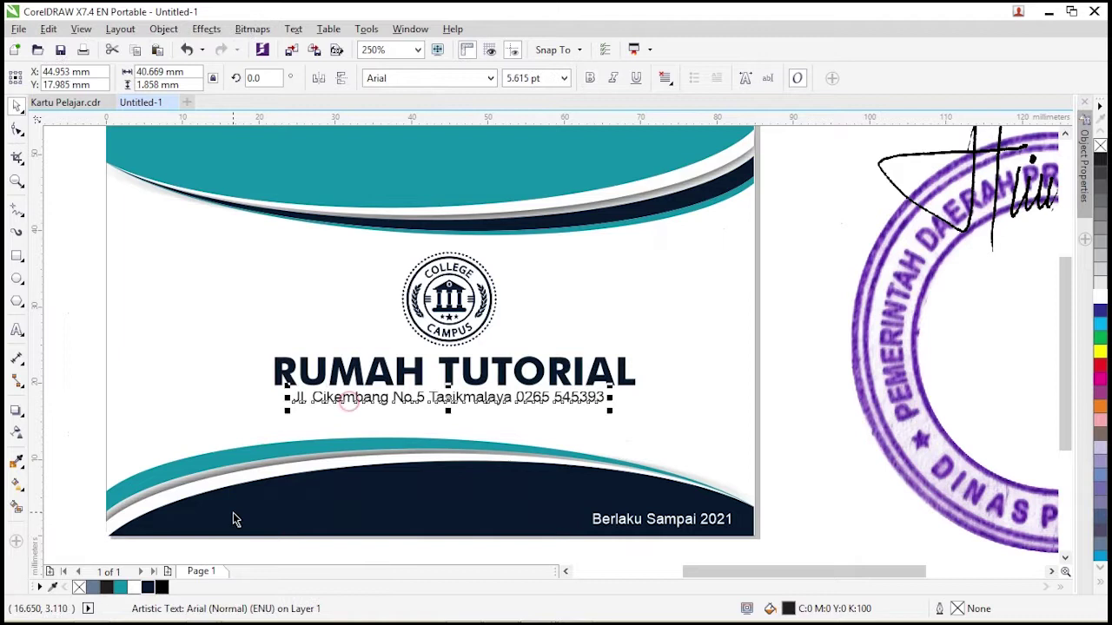
click(590, 78)
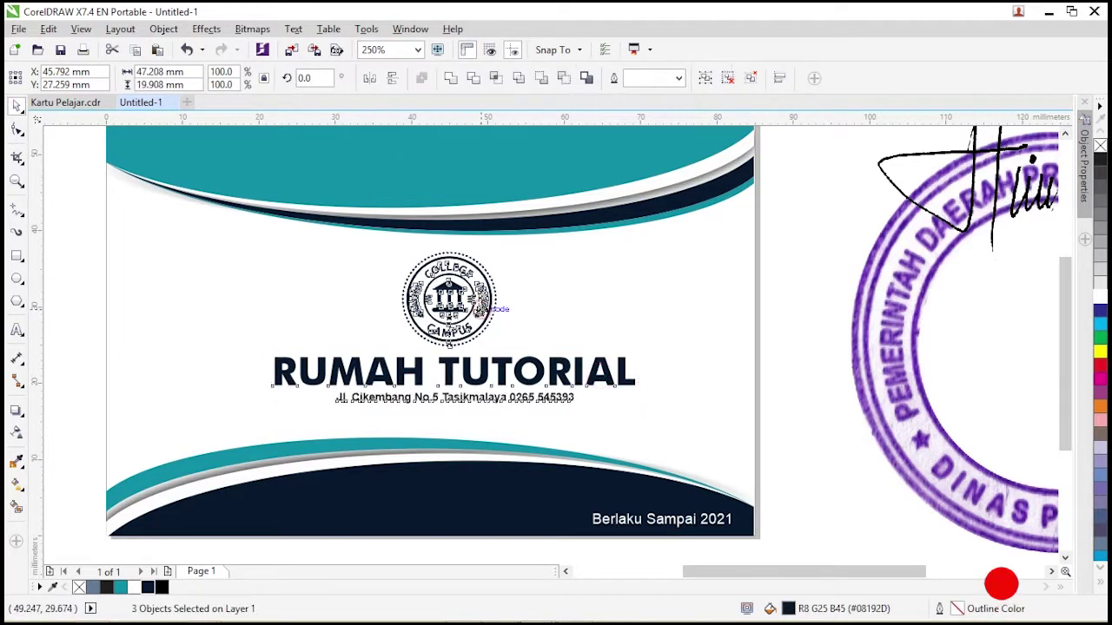
click(794, 261)
scroll(794, 260, down, 2)
click(316, 304)
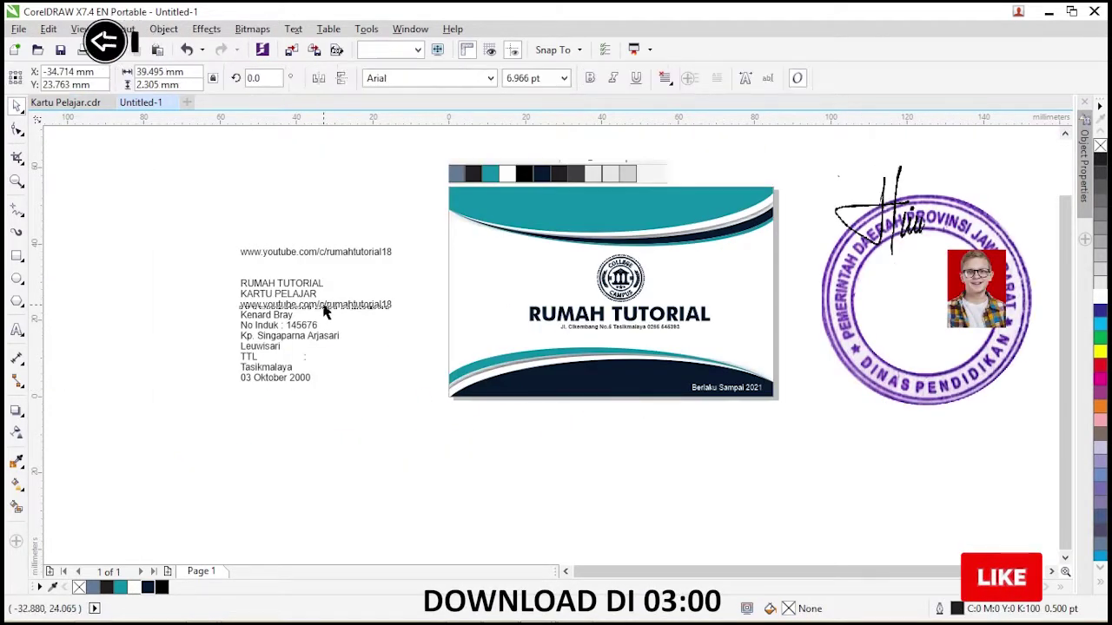
Move the web address onto the card's bottom navy band and scale it down.
drag(315, 304, 589, 385)
key(z)
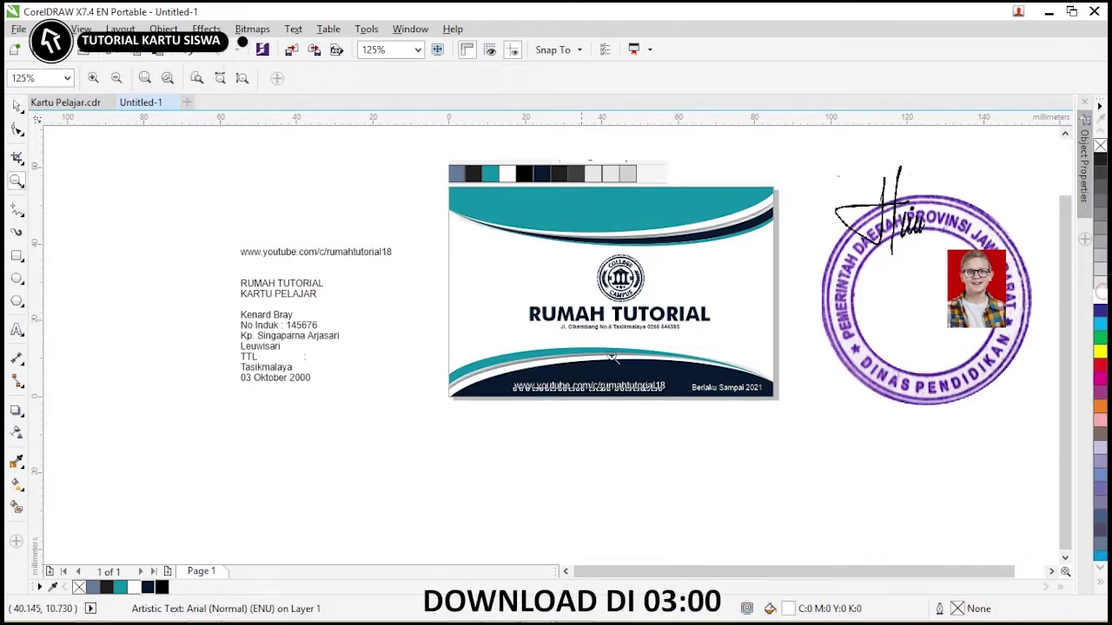
drag(781, 432, 782, 431)
key(space)
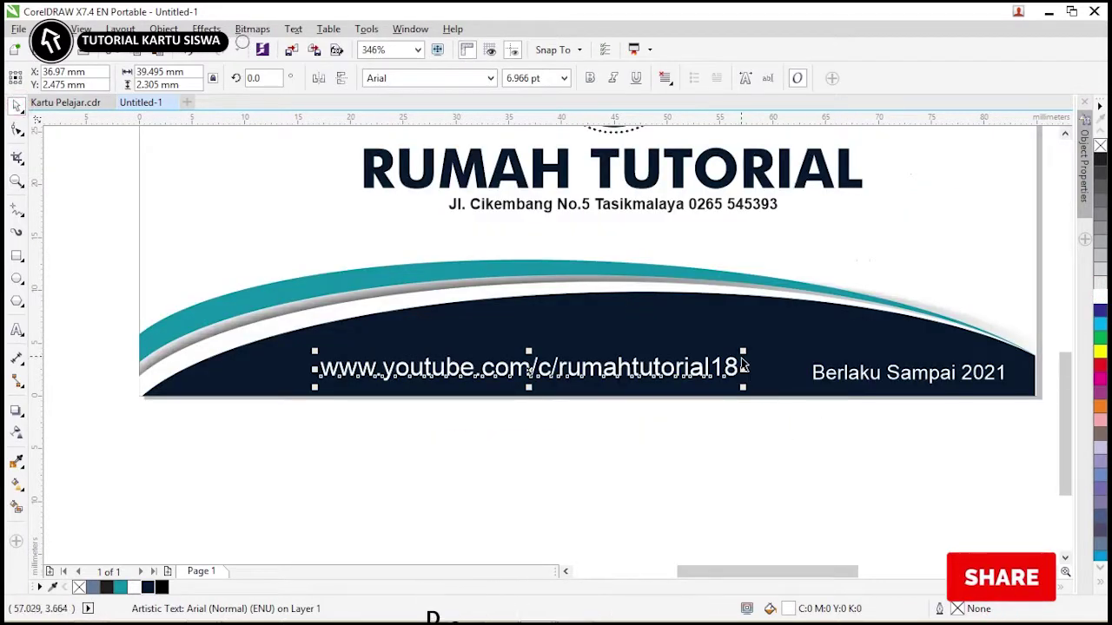
drag(736, 356, 695, 359)
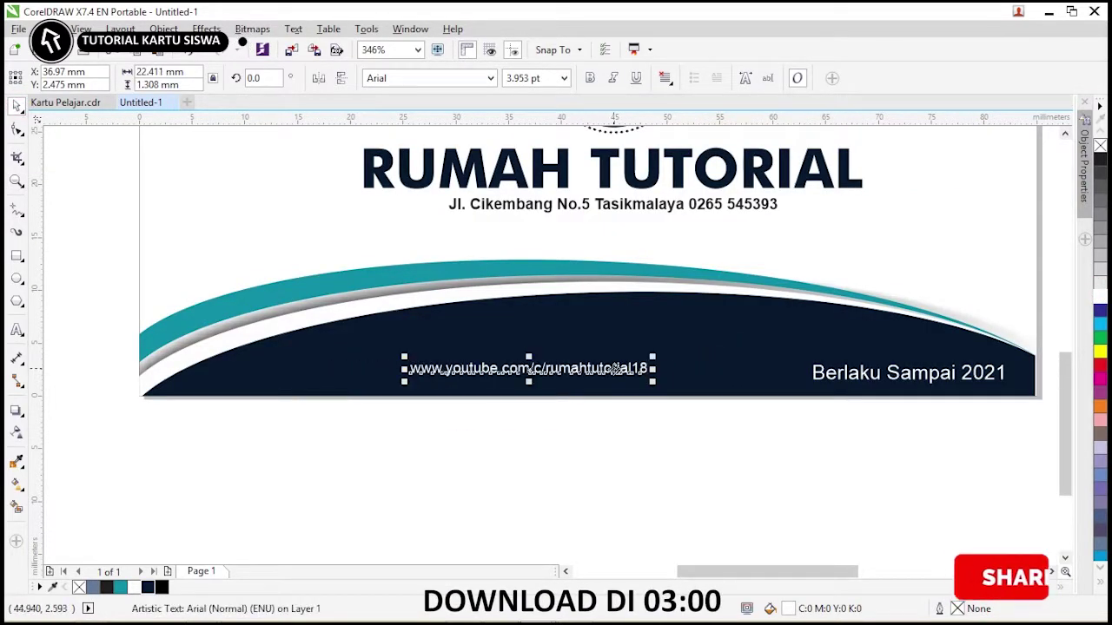
drag(521, 368, 550, 369)
Draw a small white-filled circle just left of the web address.
key(F7)
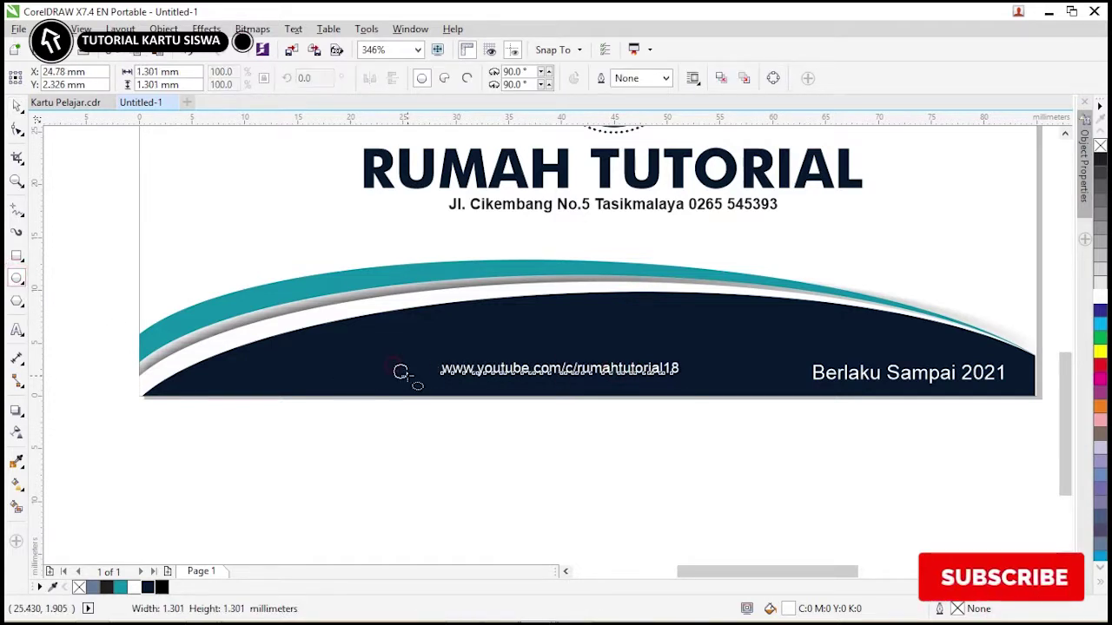
drag(393, 363, 407, 377)
click(1100, 293)
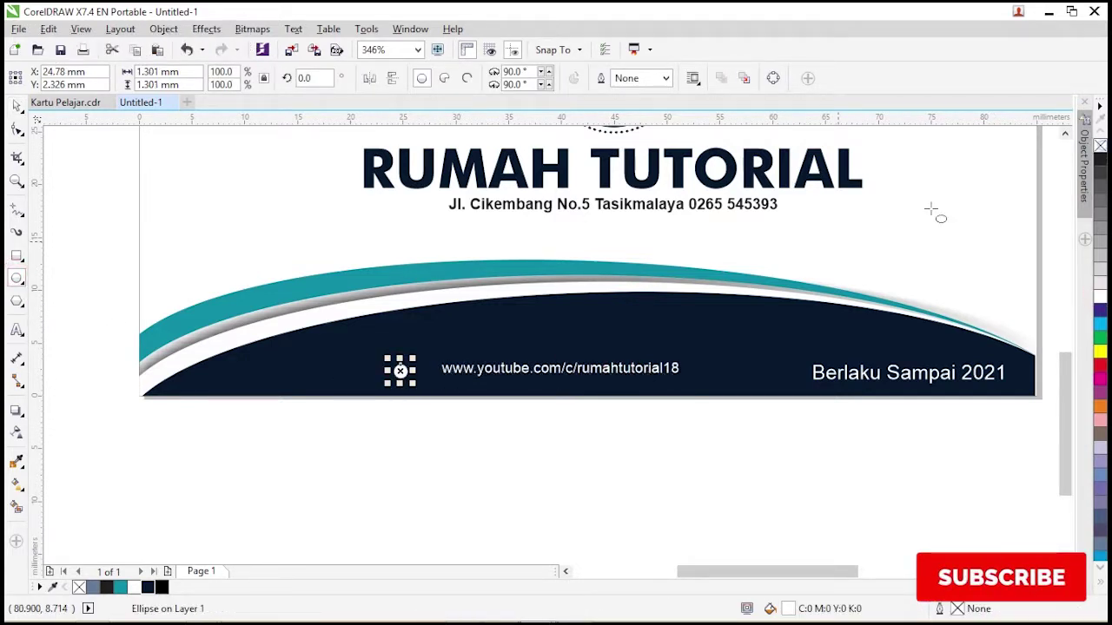
key(z)
drag(149, 316, 434, 385)
click(16, 108)
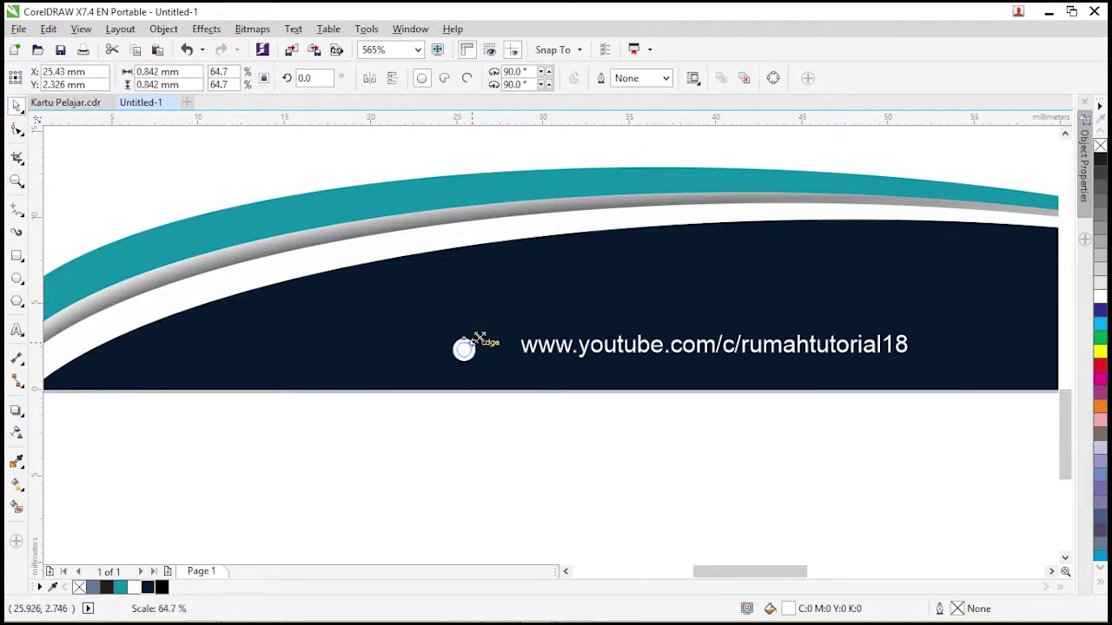
Copy the dot further left, scale the copy to 30%, and select both dots.
drag(479, 338, 479, 343)
click(513, 432)
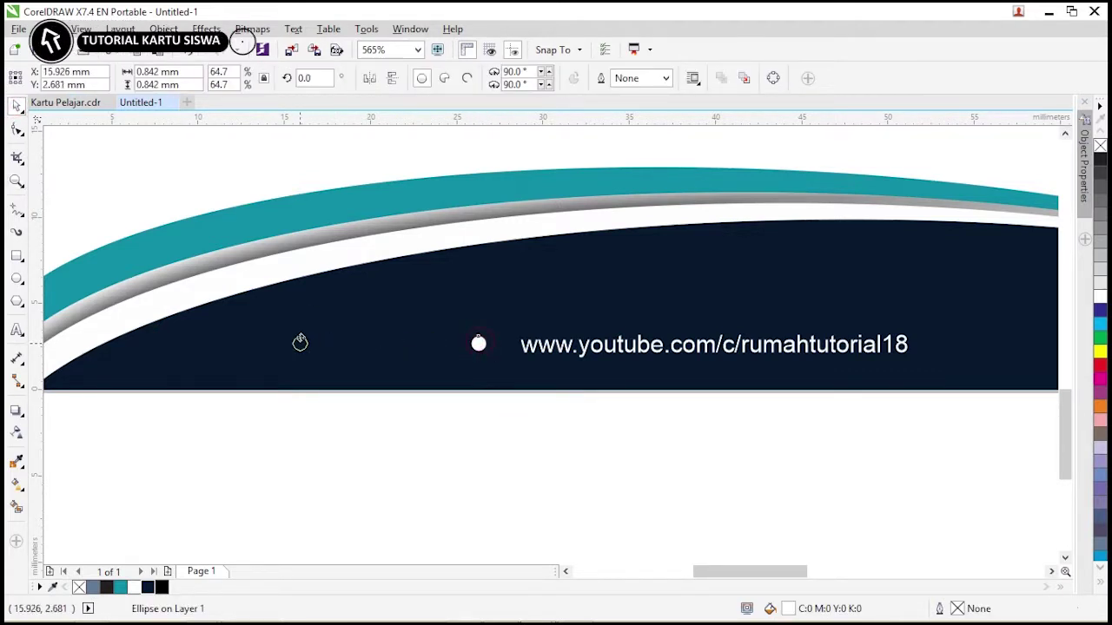
double_click(218, 71)
text(30)
key(Return)
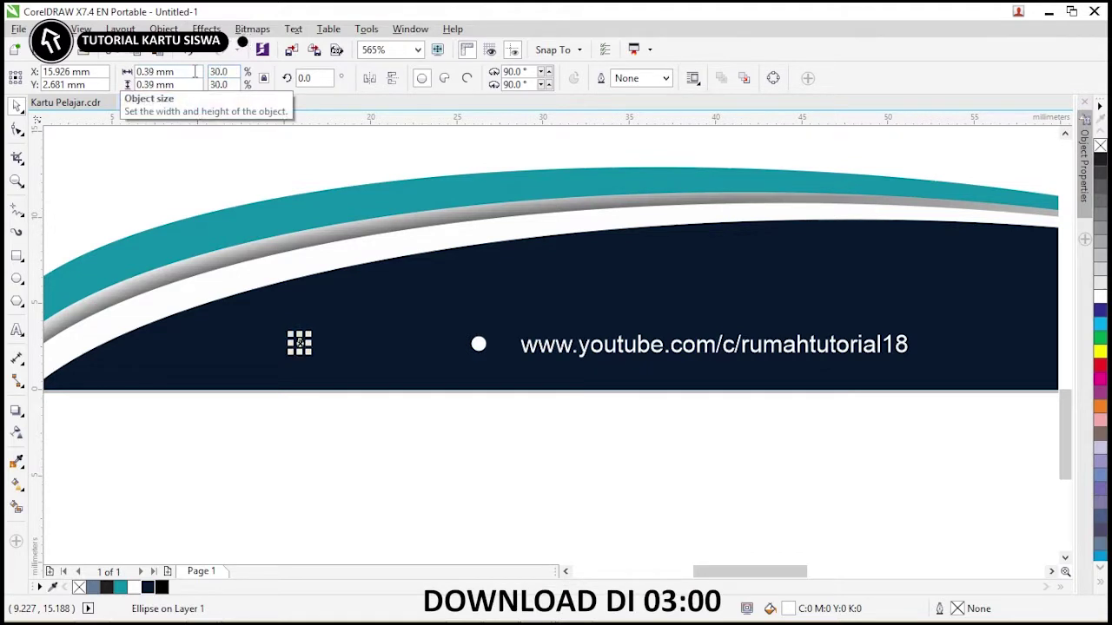
drag(464, 447, 256, 313)
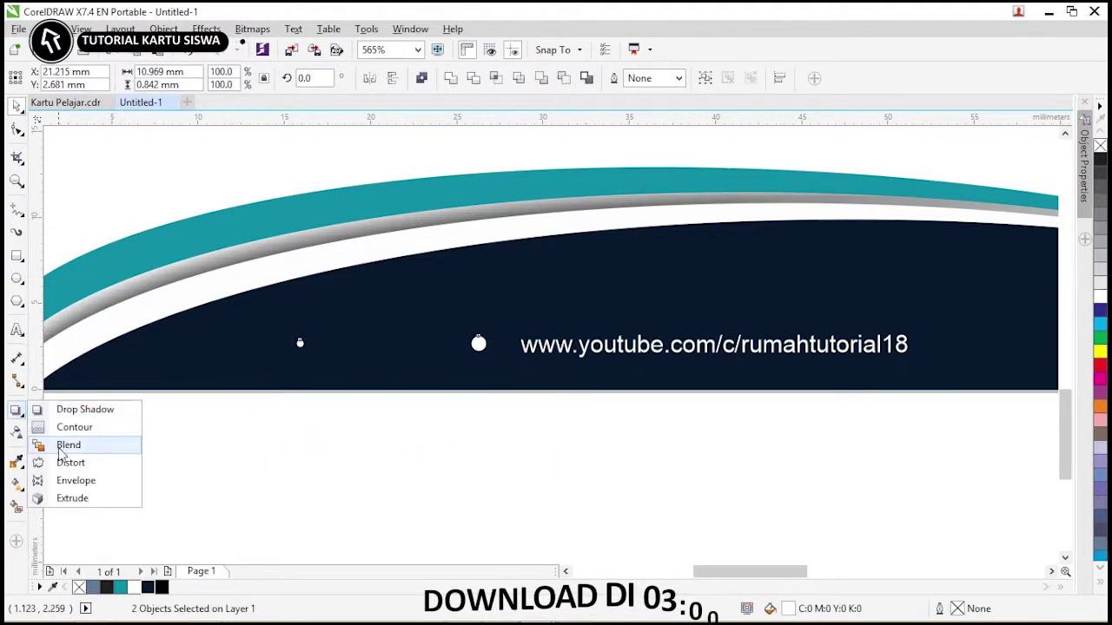
Blend the two white dots into a graded row with 5 steps.
click(68, 444)
drag(296, 343, 480, 345)
click(425, 71)
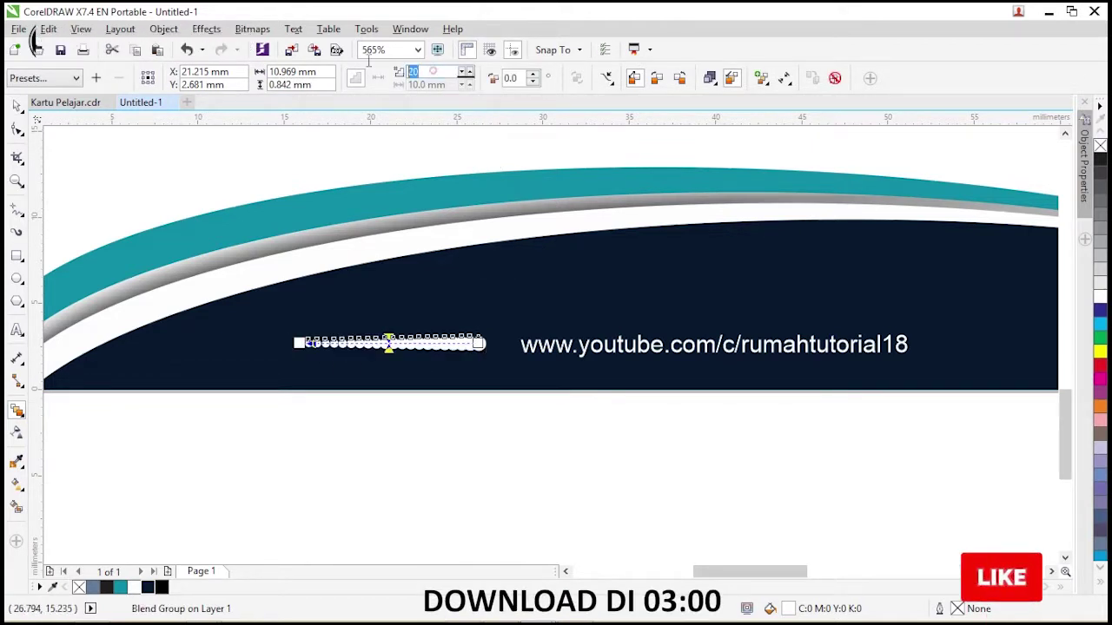
text(5)
click(16, 105)
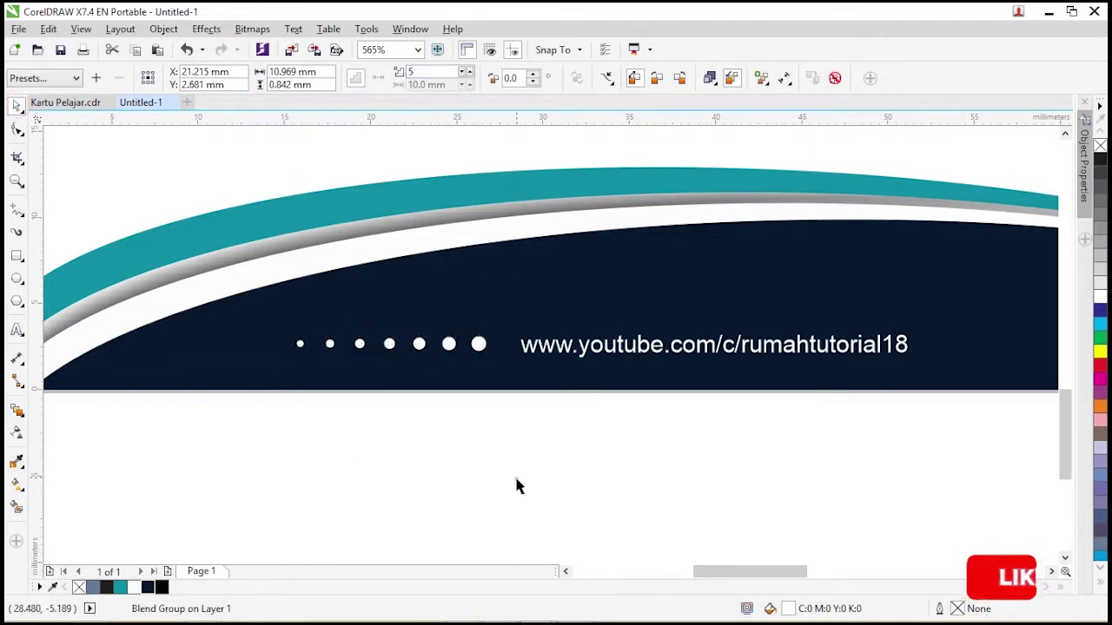
click(485, 358)
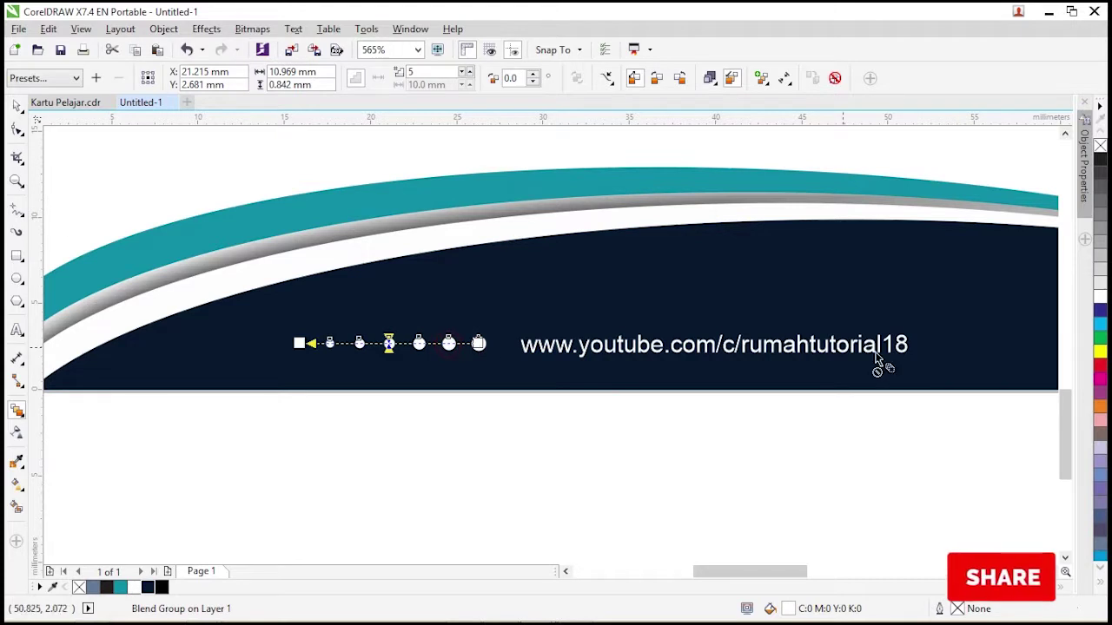
scroll(877, 360, down, 3)
key(space)
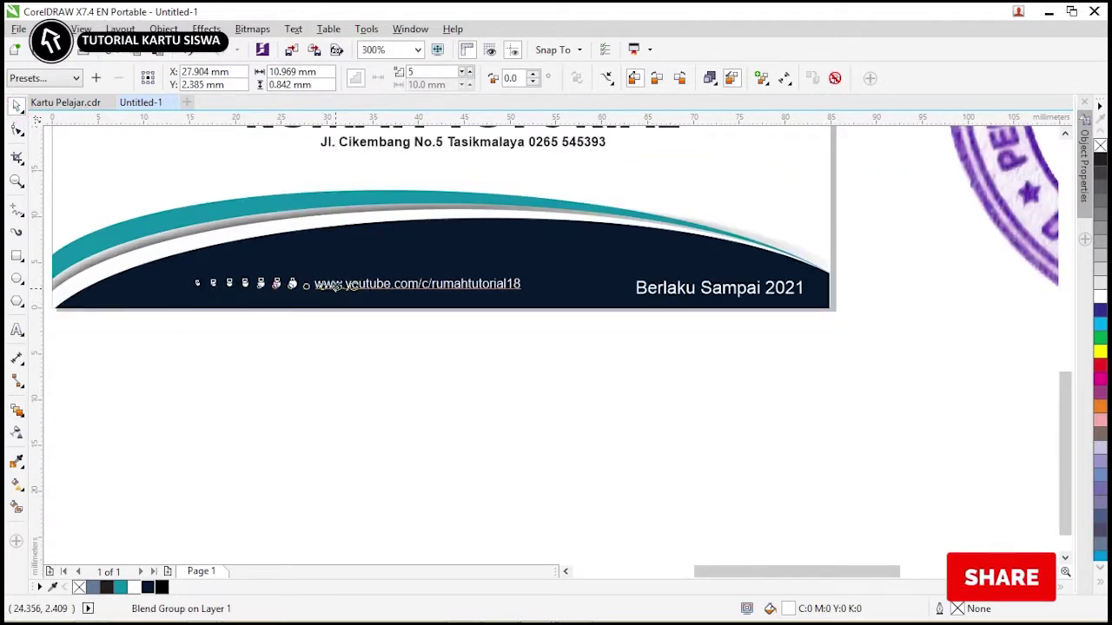
Copy the dot row to the right of the web address, break it apart, and group it.
drag(575, 287, 614, 289)
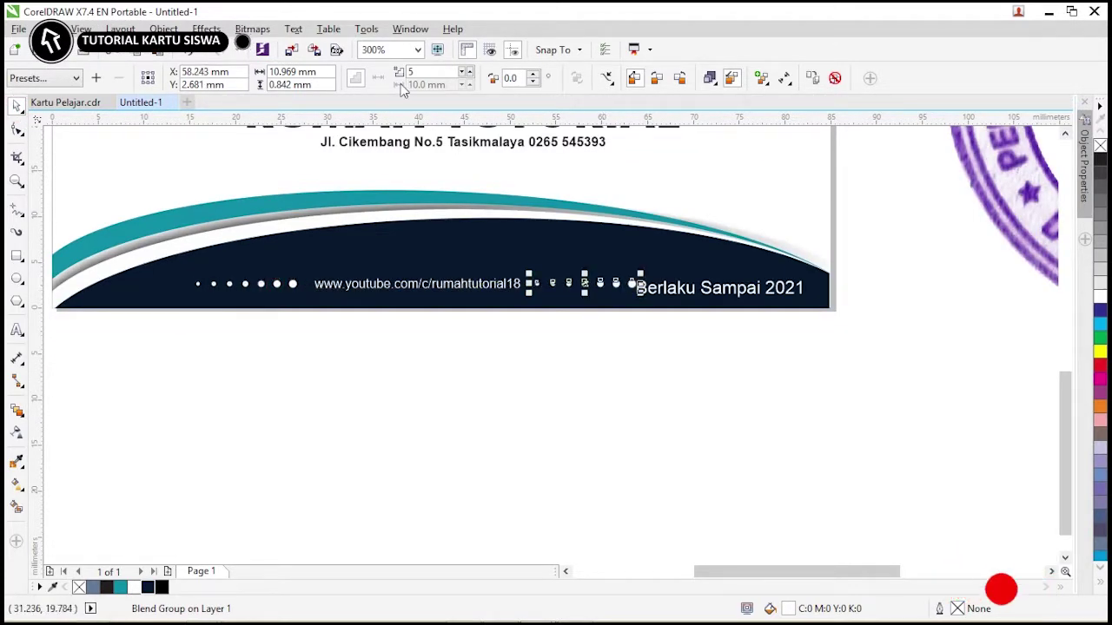
key(ctrl+k)
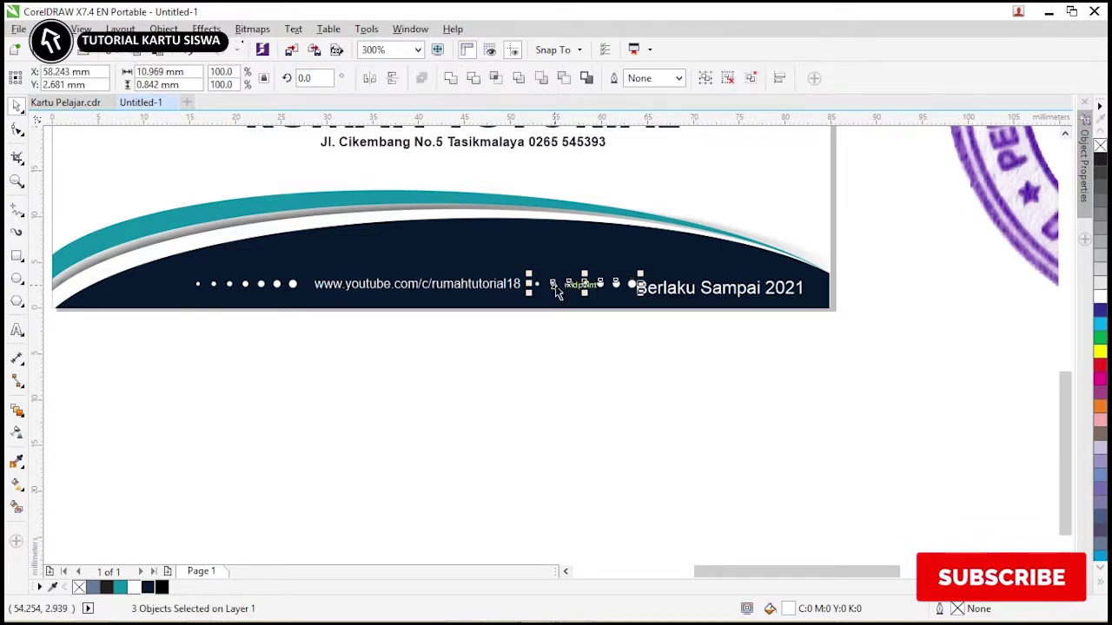
click(536, 372)
drag(657, 347, 160, 241)
click(577, 285)
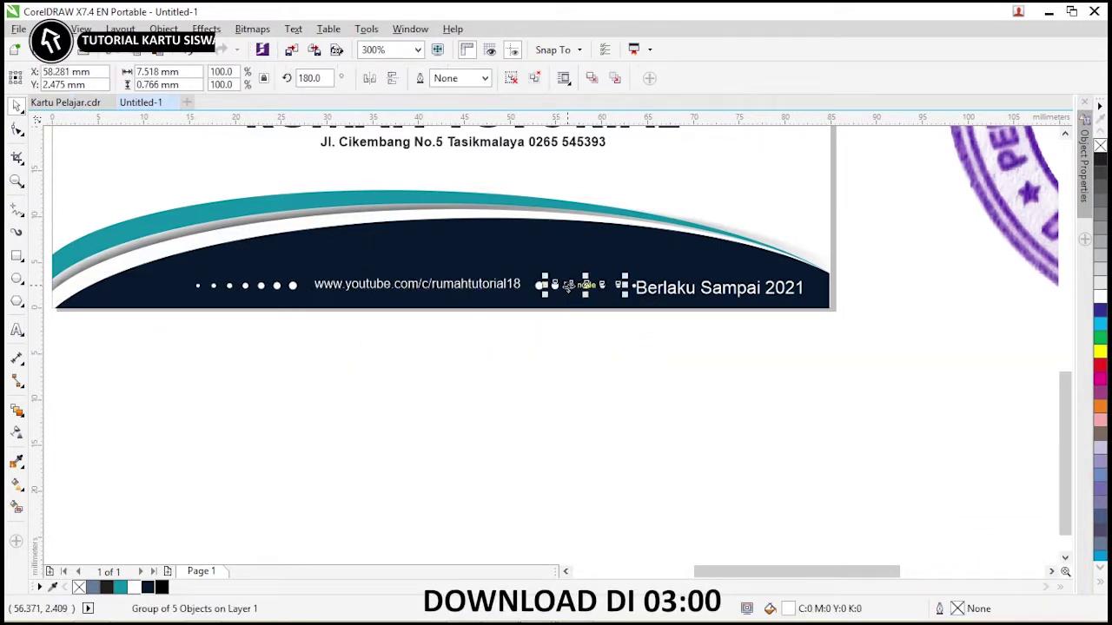
shift+click(536, 285)
key(ctrl+g)
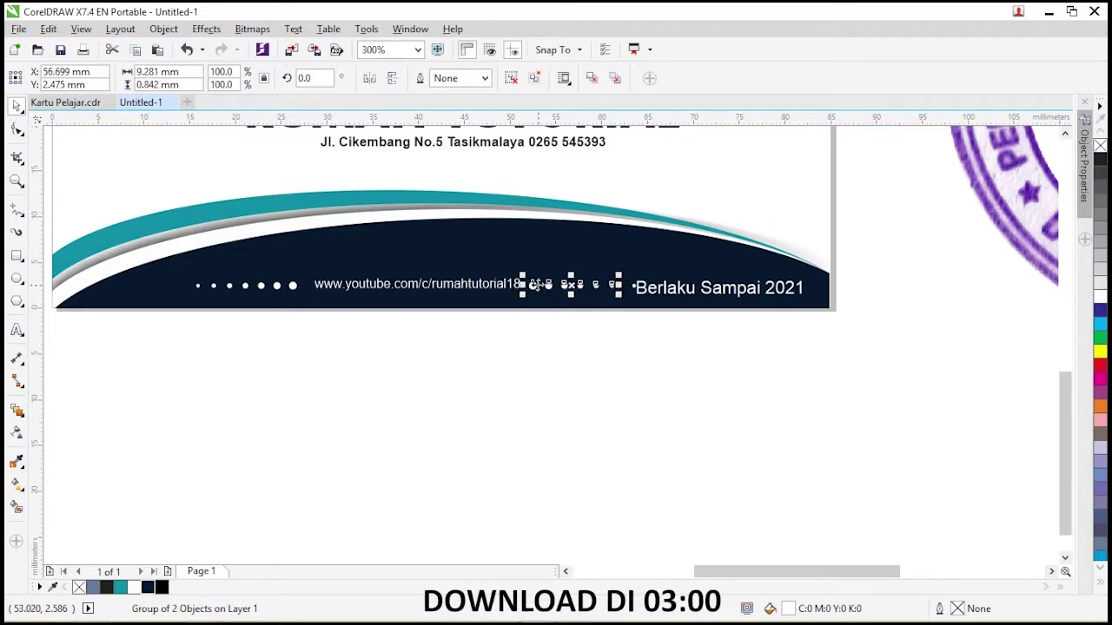
Make the URL text bold and shrink it around its centre.
click(472, 289)
key(ctrl+b)
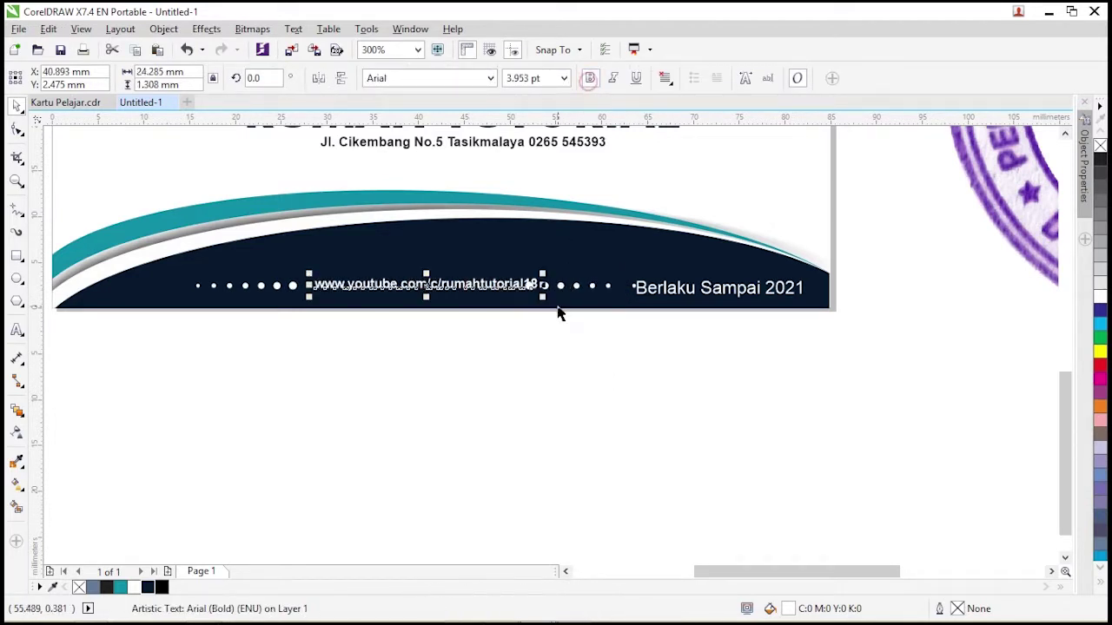
drag(544, 270, 535, 265)
click(565, 346)
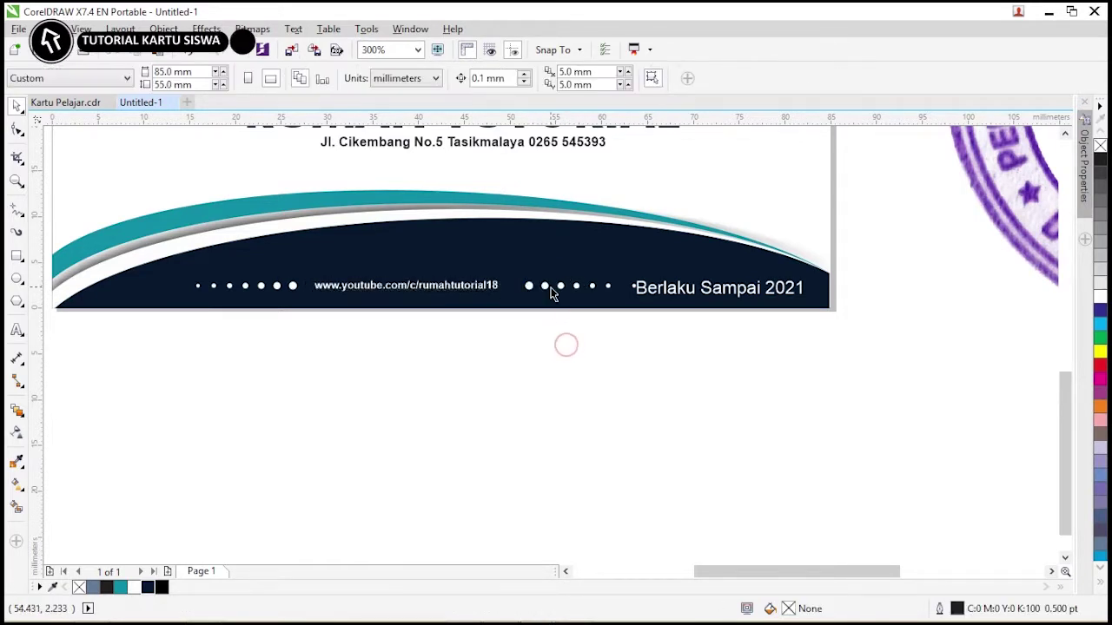
Group the left and right rows of footer dots together.
click(524, 296)
shift+click(280, 290)
key(ctrl+g)
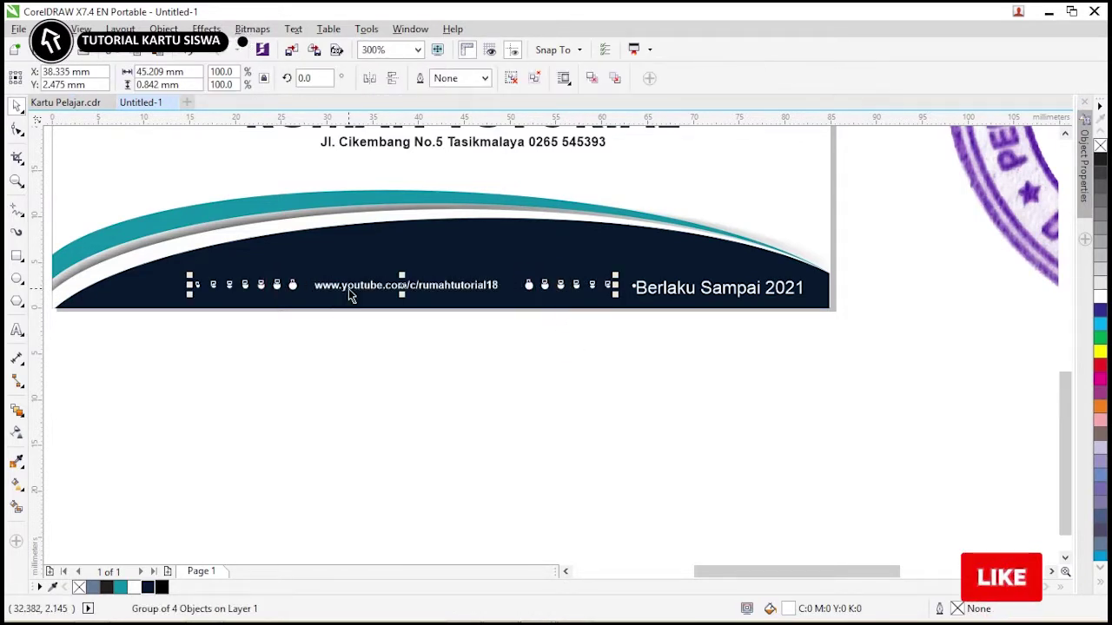
shift+click(348, 286)
click(506, 383)
click(537, 286)
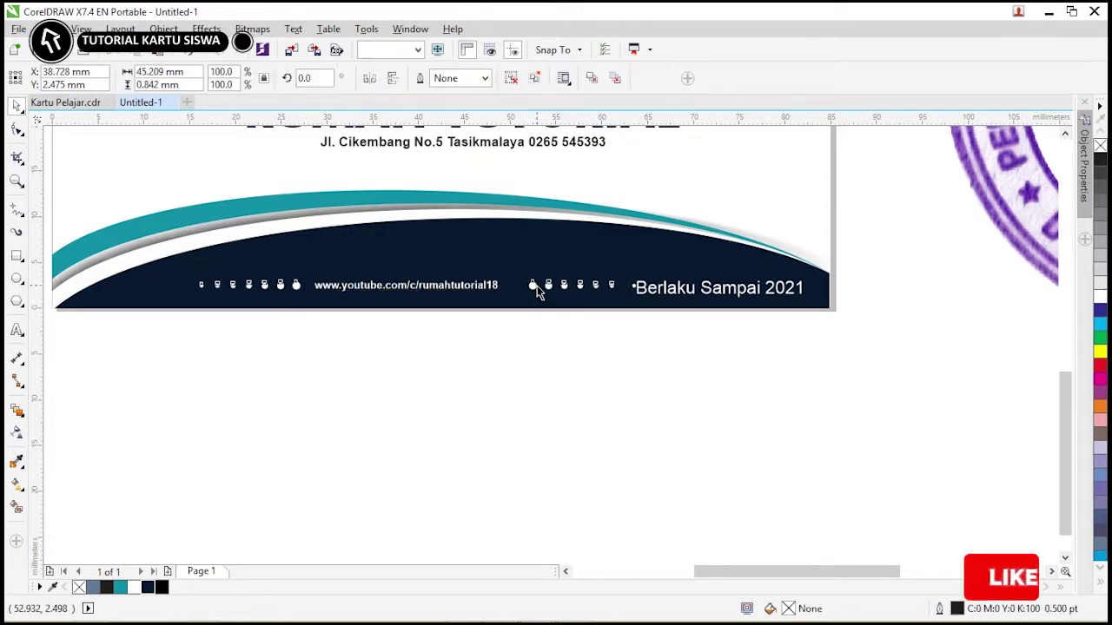
click(539, 348)
scroll(538, 347, down, 3)
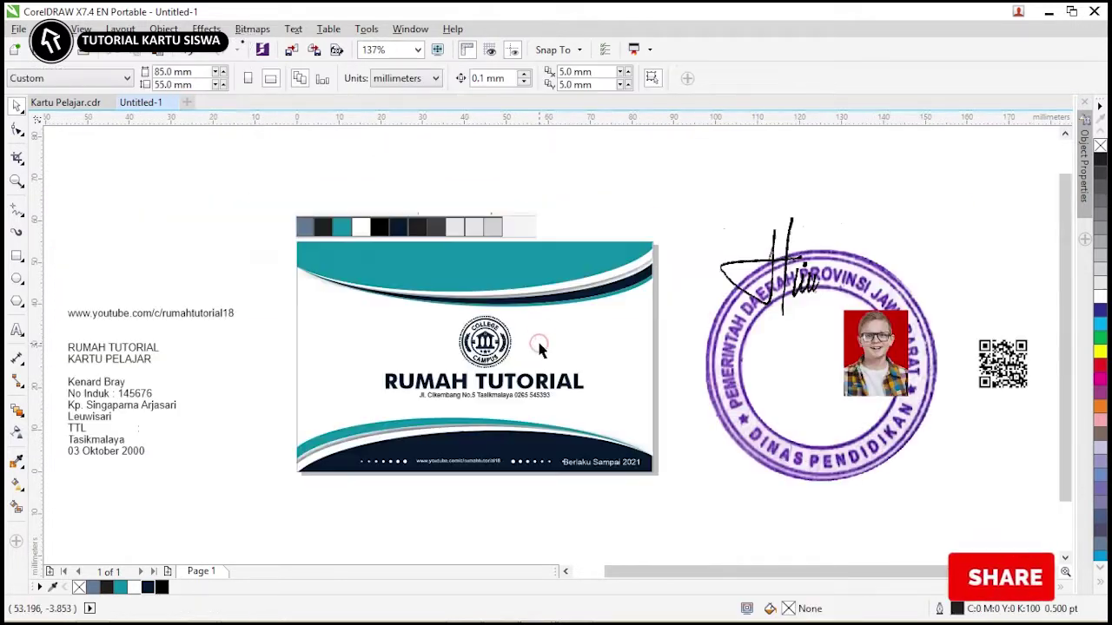
Scale the footer dots and URL down to fit the card and group them.
drag(297, 432, 297, 431)
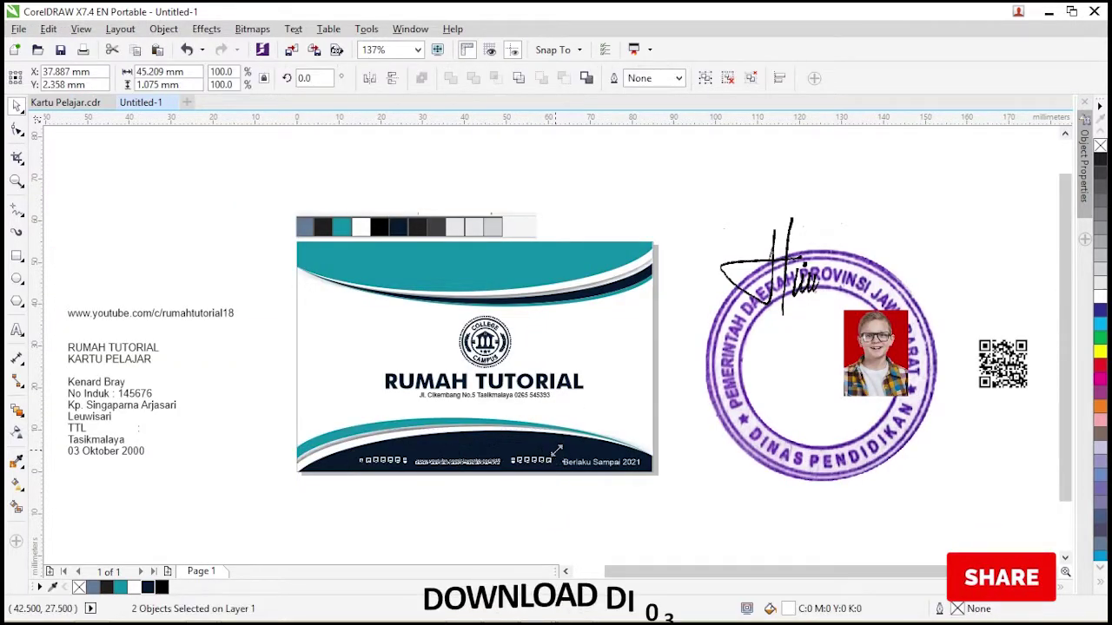
drag(551, 455, 516, 491)
key(ctrl+g)
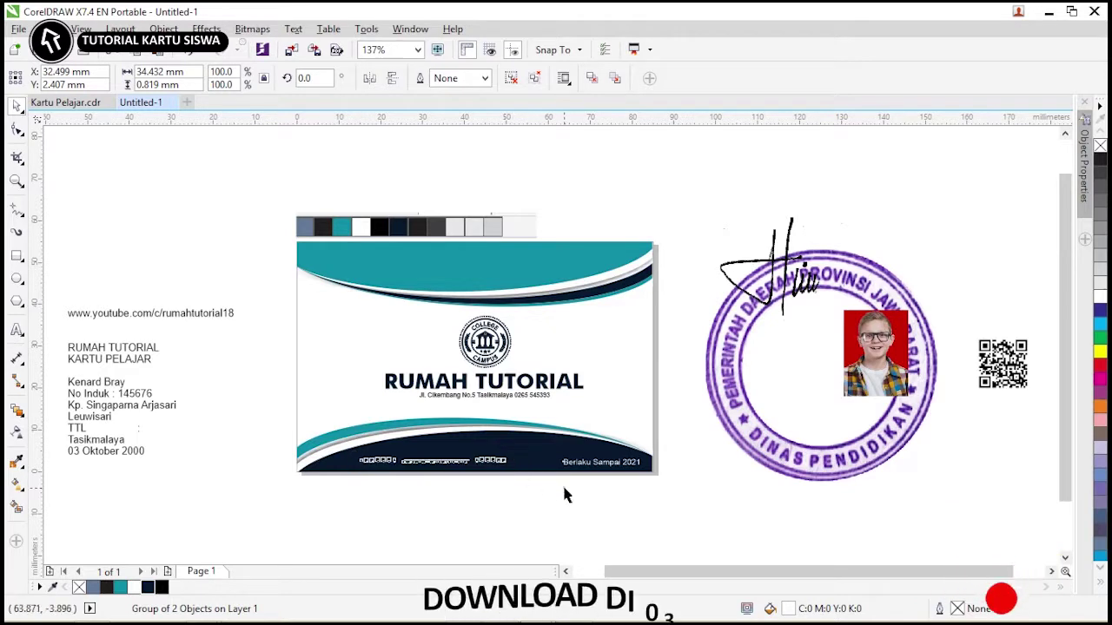
click(562, 484)
scroll(676, 201, down, 3)
Move the loose elements aside, unlock the front card, and place a copy to its right.
drag(667, 211, 666, 210)
drag(766, 271, 497, 384)
drag(788, 359, 485, 239)
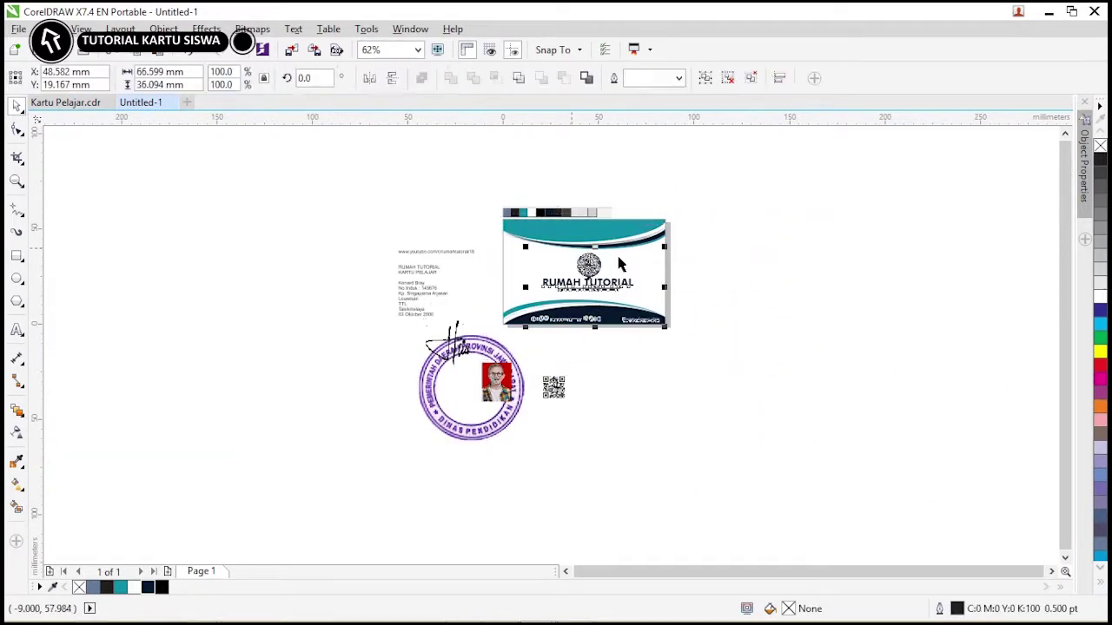
click(707, 258)
right_click(660, 252)
click(688, 281)
drag(689, 281, 844, 270)
Edit the copied card's PowerClip contents and ungroup all its artwork.
key(z)
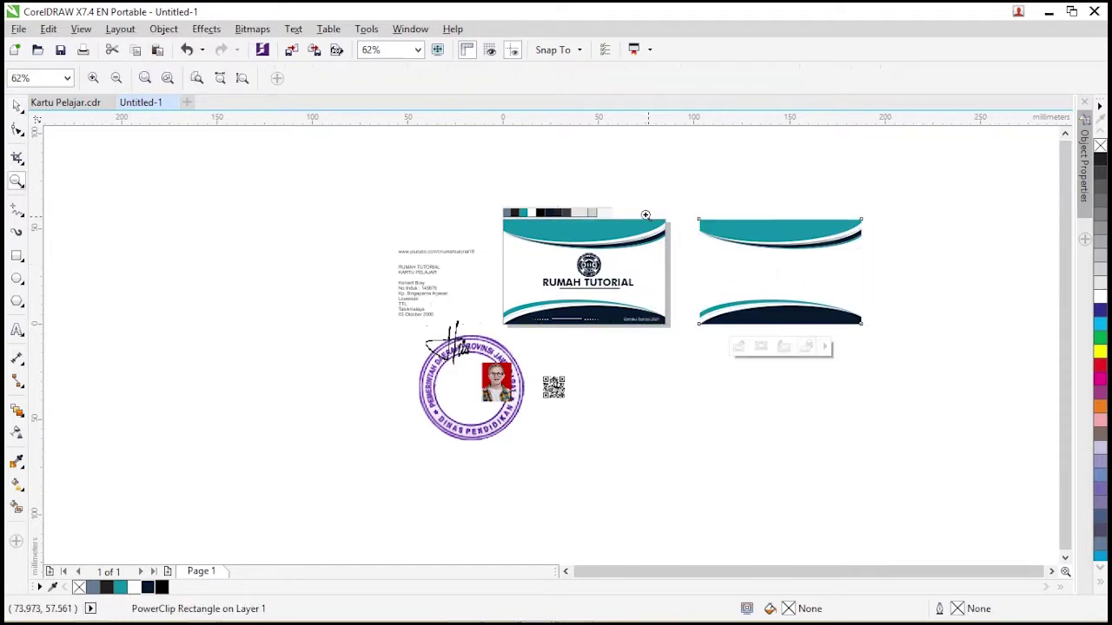
drag(730, 205, 895, 351)
click(16, 105)
right_click(373, 186)
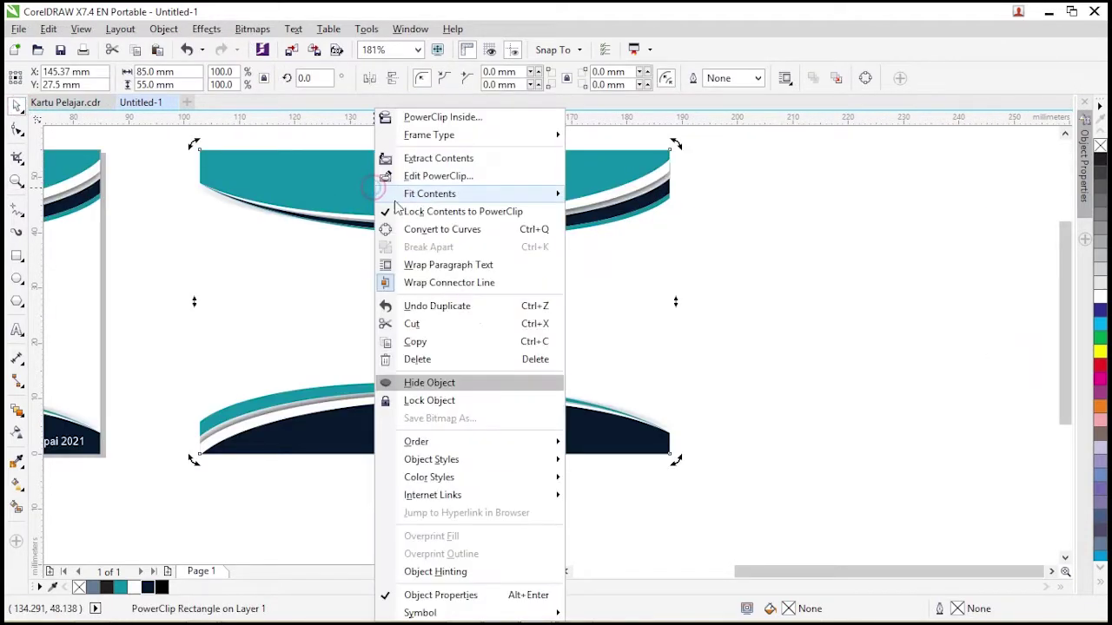
click(402, 174)
click(669, 200)
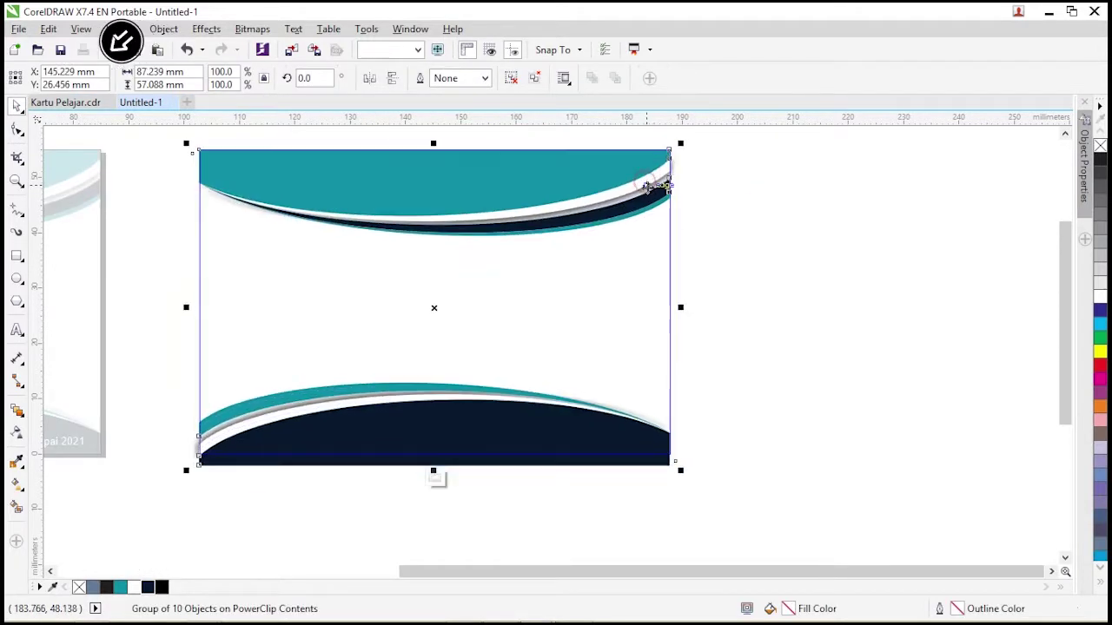
right_click(651, 183)
click(720, 282)
Fill the top wave dark navy and the thin top strip teal.
click(613, 167)
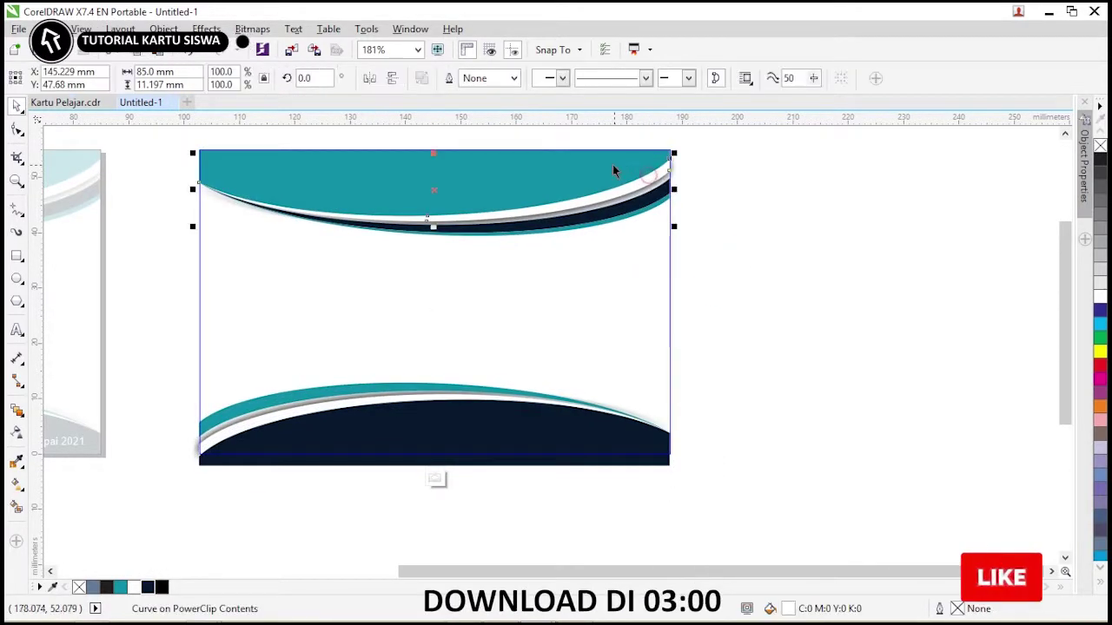
shift+click(613, 167)
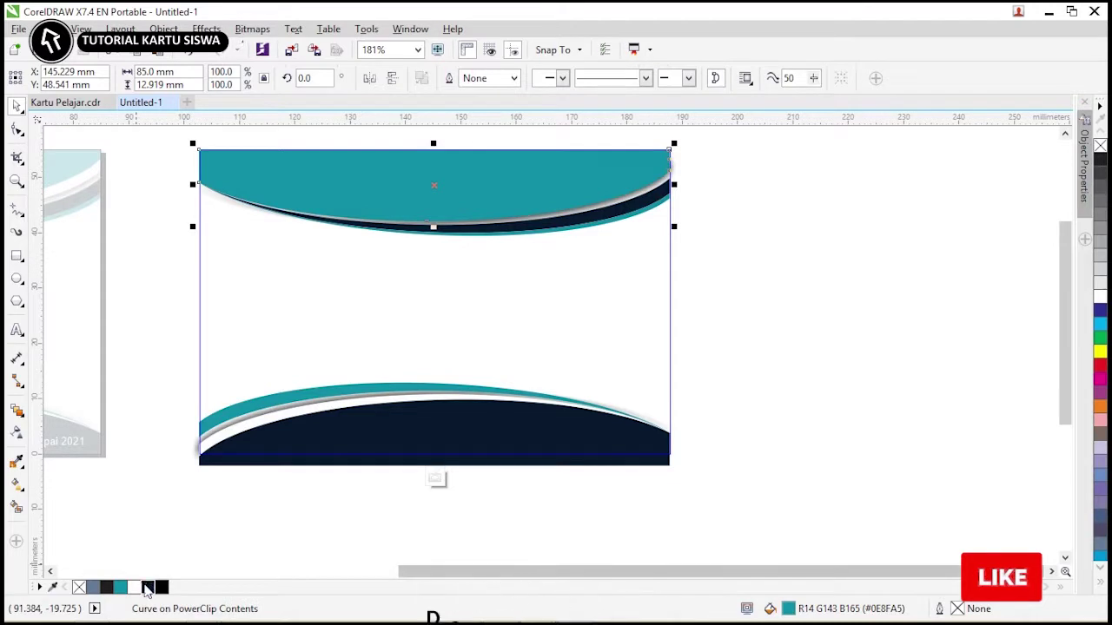
click(147, 587)
click(750, 243)
click(656, 204)
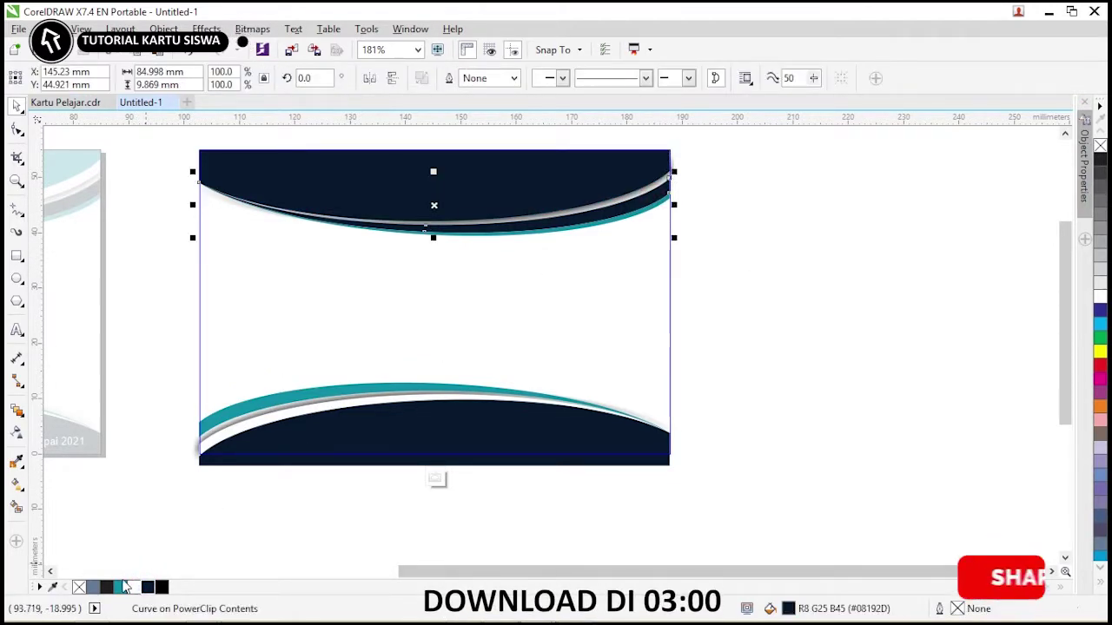
click(121, 588)
click(729, 249)
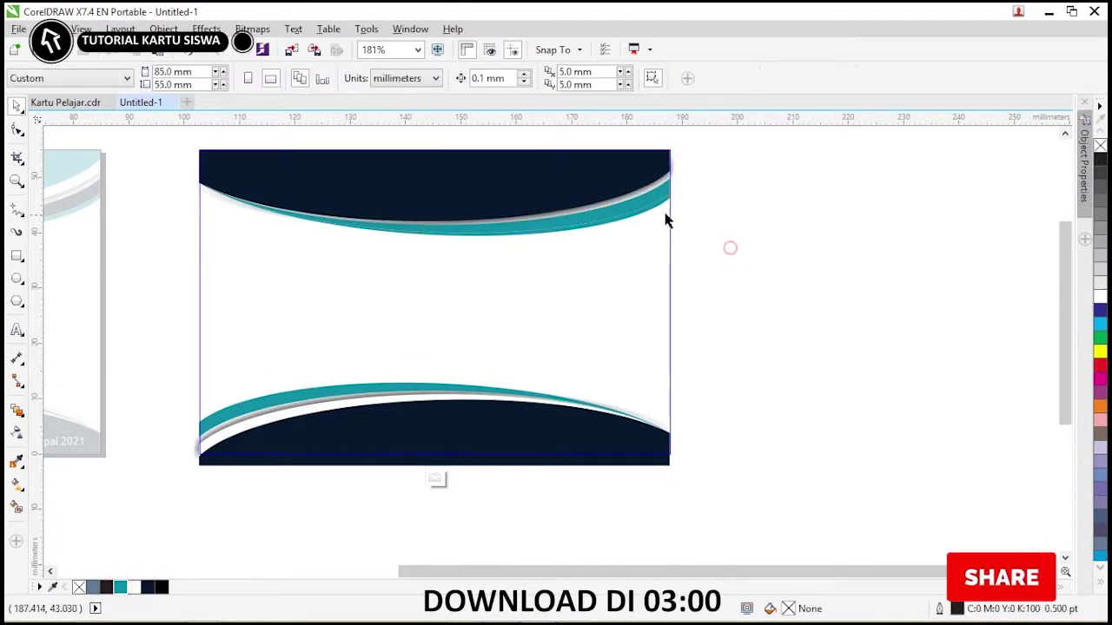
click(657, 219)
key(Escape)
Shift the bottom wave pieces lower on the card and finish the PowerClip edit.
drag(1068, 297, 1067, 308)
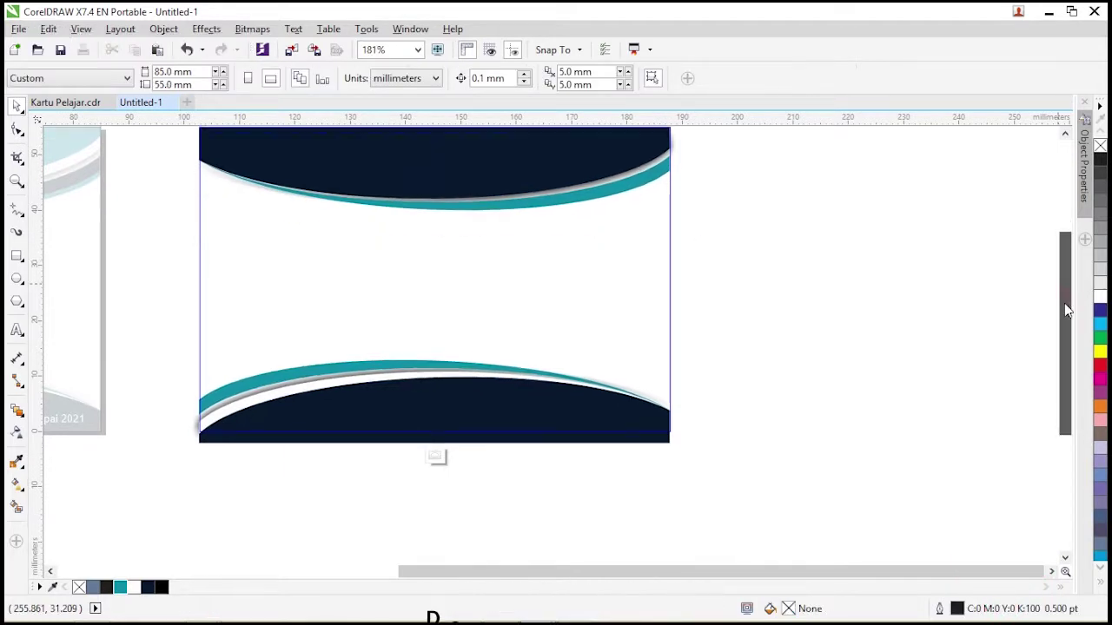
click(541, 390)
drag(763, 495, 509, 452)
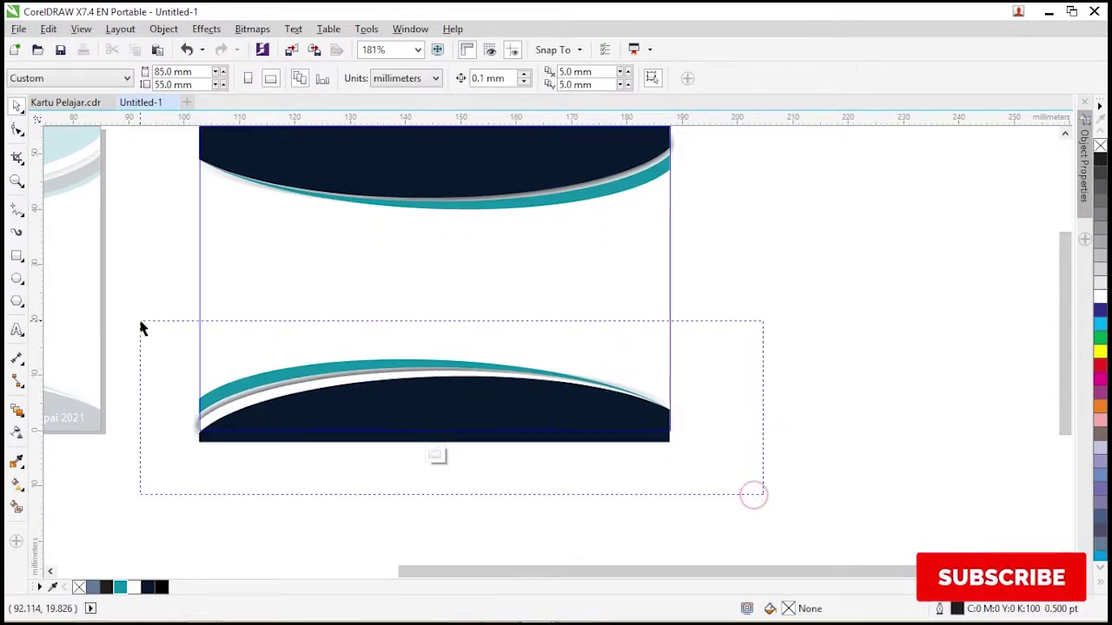
drag(144, 329, 144, 328)
drag(489, 408, 513, 451)
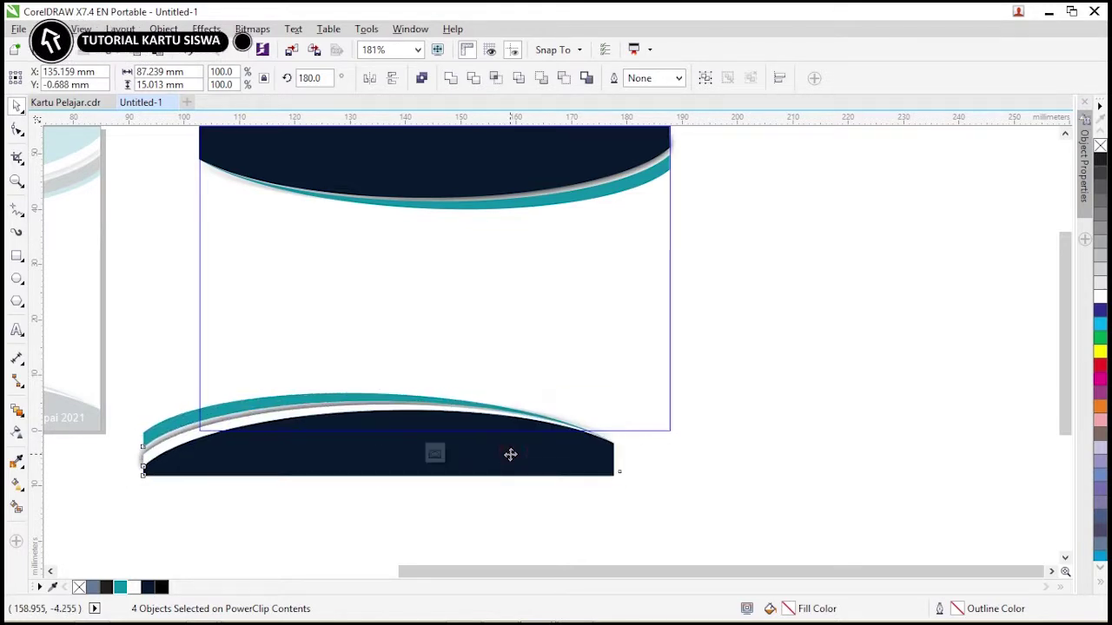
right_click(564, 326)
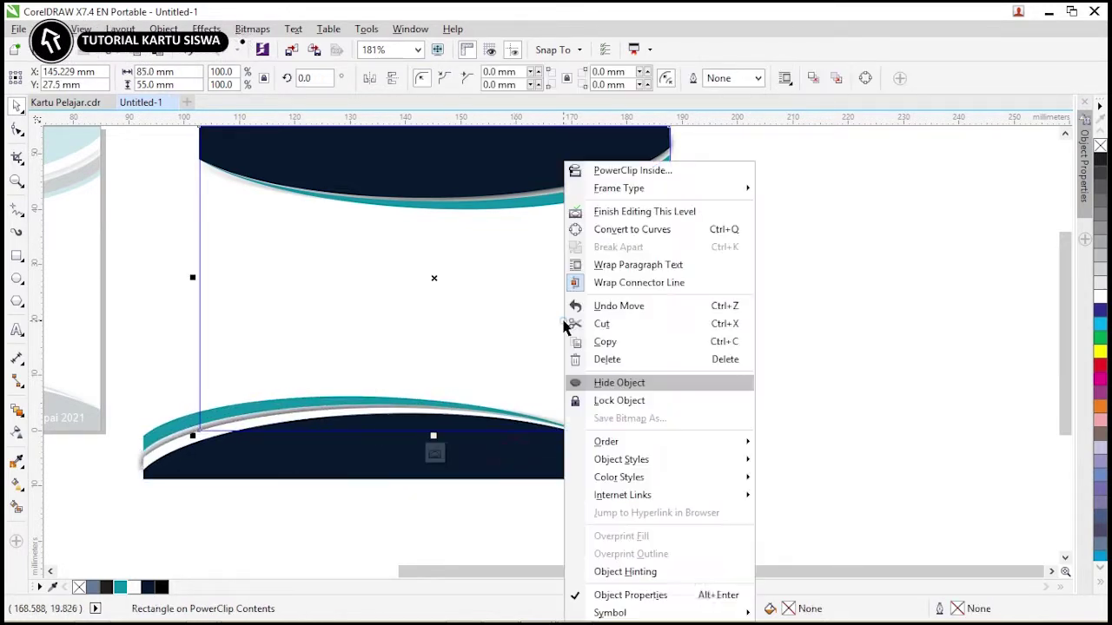
click(644, 211)
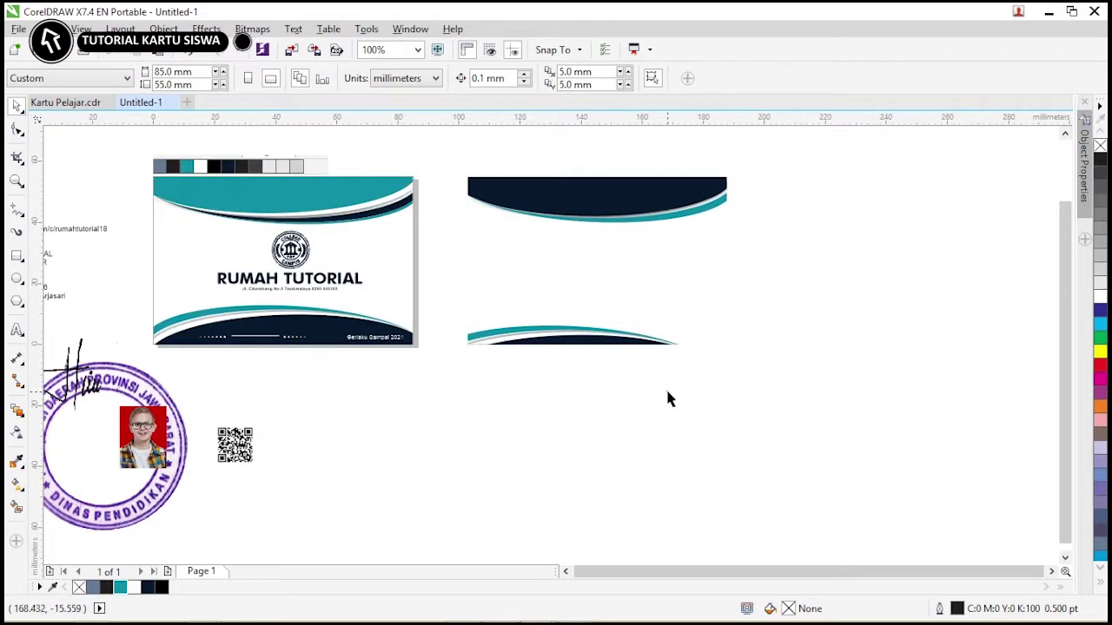
Move the student photo onto the back card, shrink it, and lock the card.
drag(137, 427, 501, 257)
scroll(501, 257, up, 2)
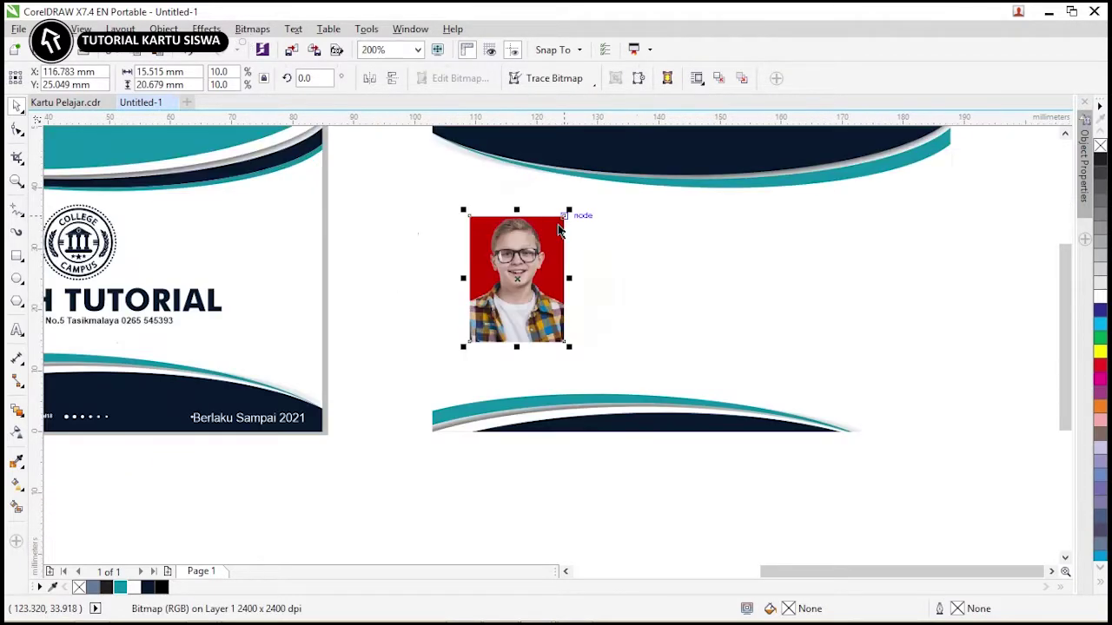
drag(568, 213, 530, 241)
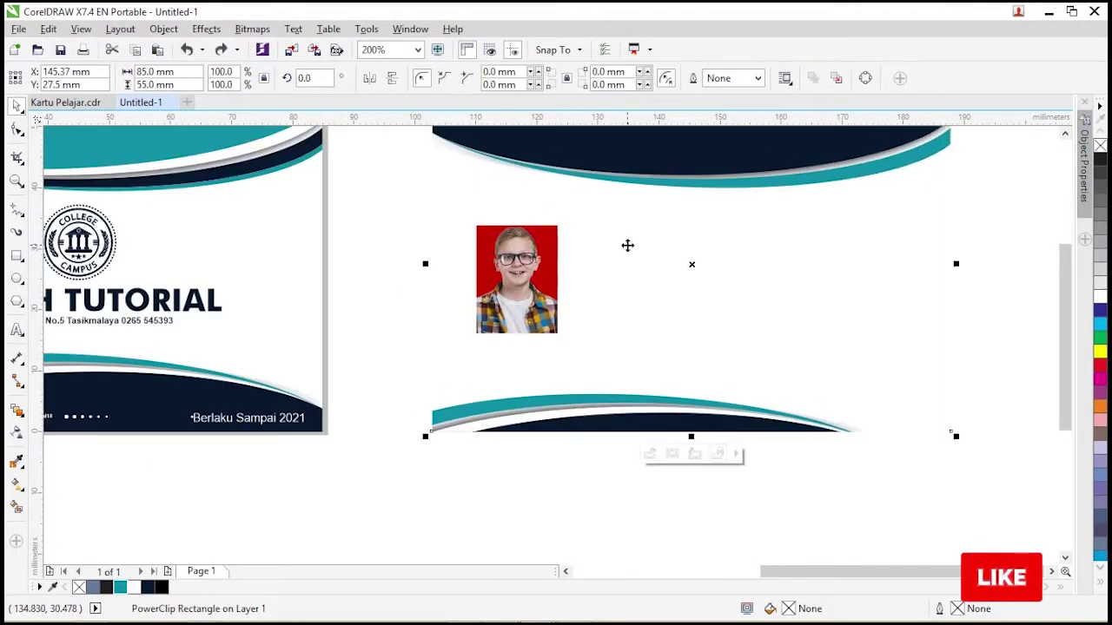
right_click(628, 243)
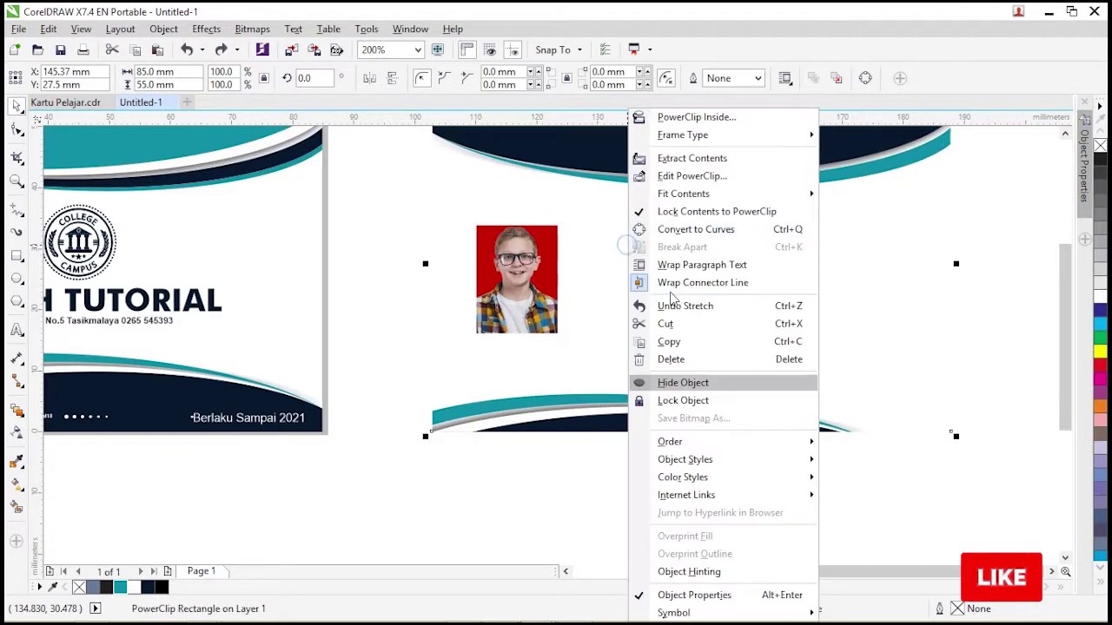
click(683, 401)
Unlock the back card, undo the photo resize, and slightly enlarge the photo frame.
click(372, 235)
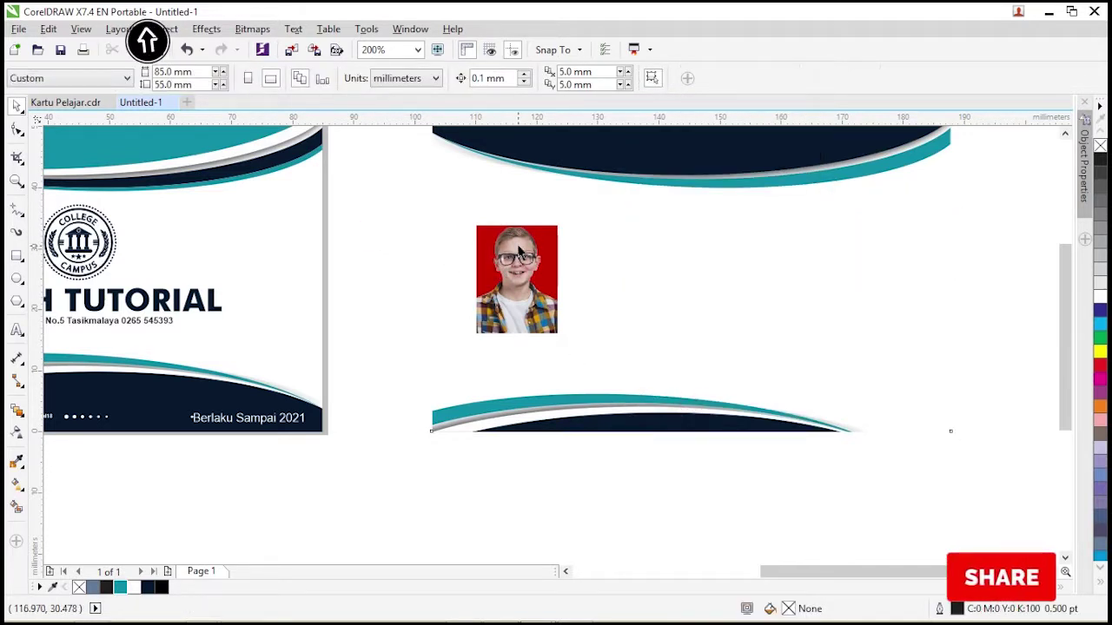
right_click(517, 248)
click(542, 277)
key(ctrl+z)
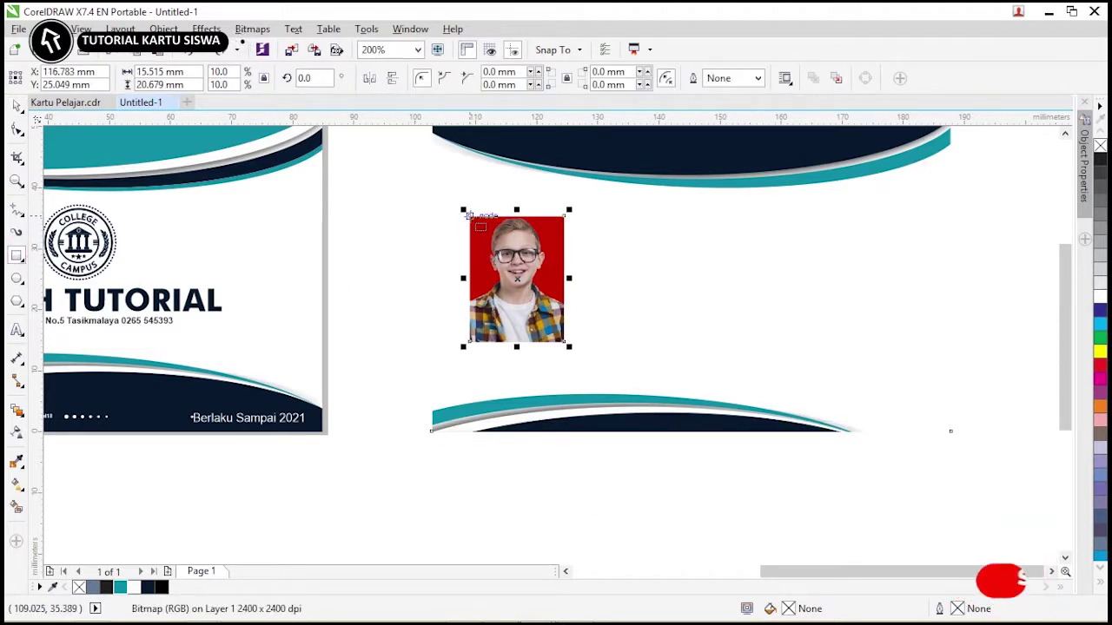
key(ctrl+z)
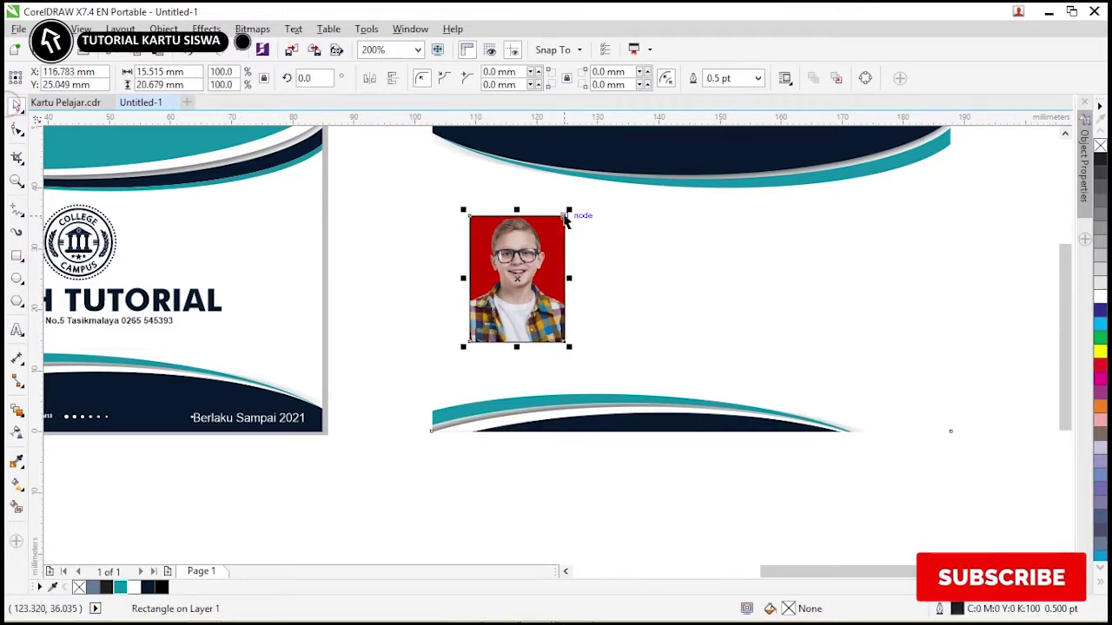
drag(575, 205, 580, 202)
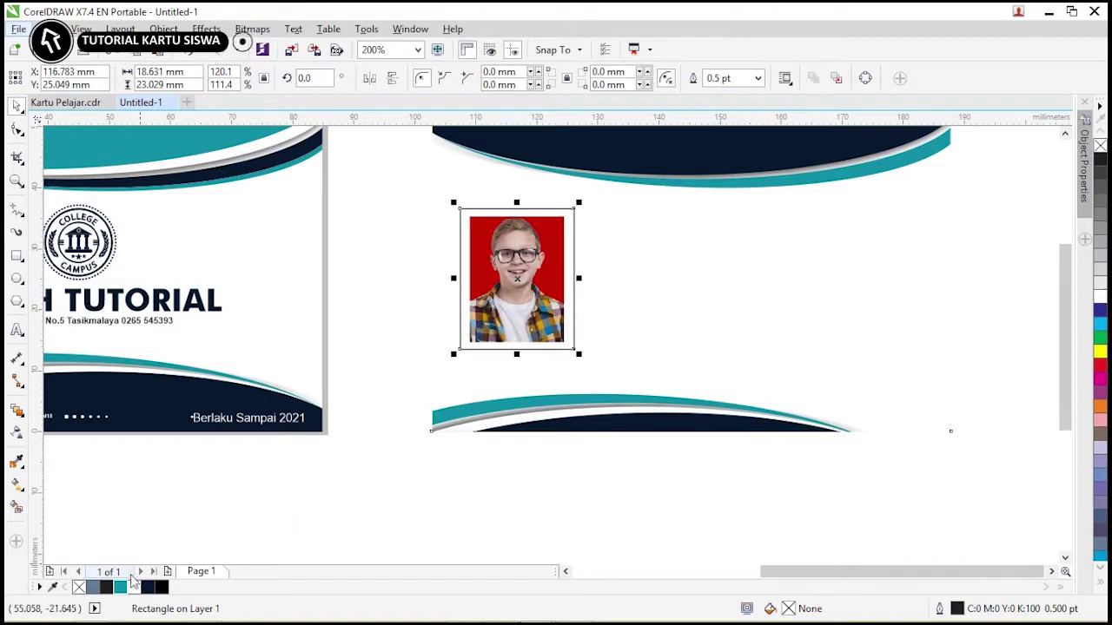
Set the frame outline to 2.0 pt, height scale 105%, then thin it to 1.0 pt.
click(758, 78)
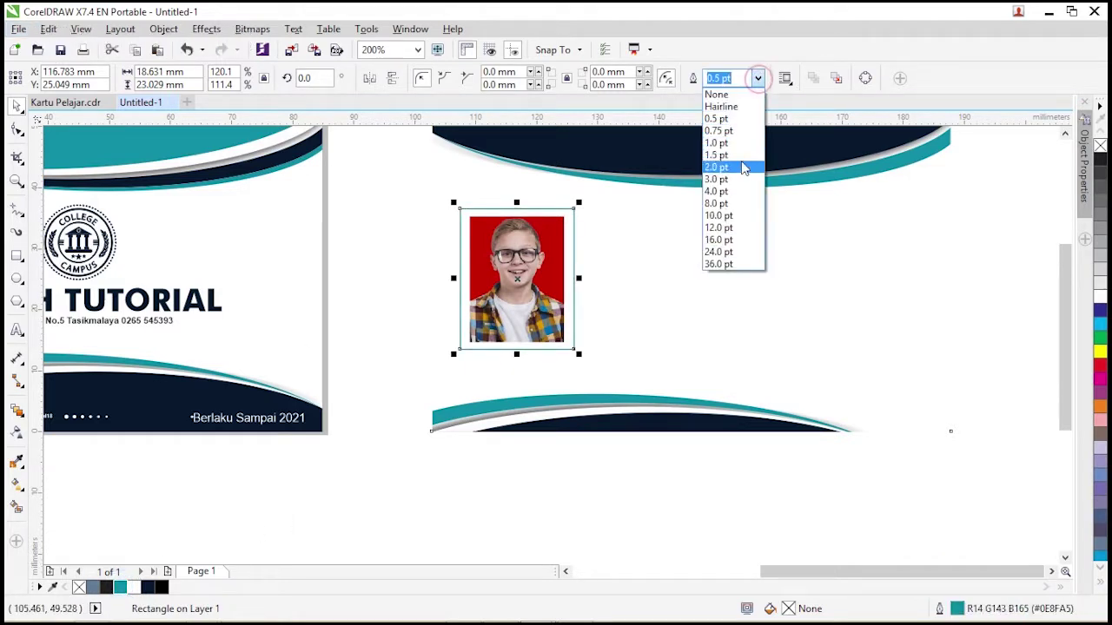
click(737, 175)
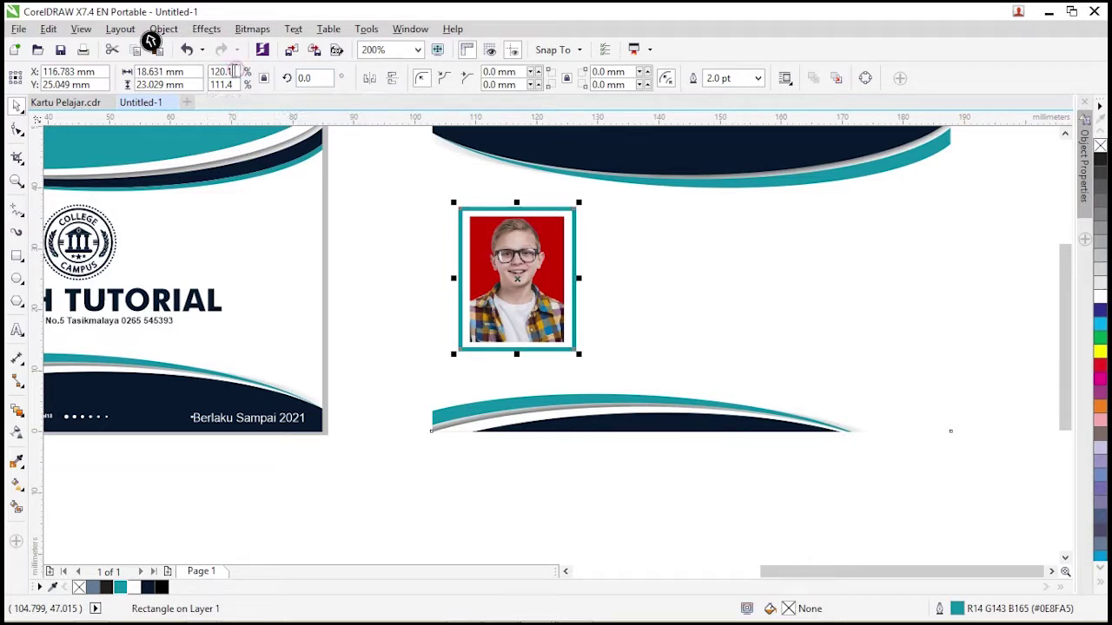
click(222, 84)
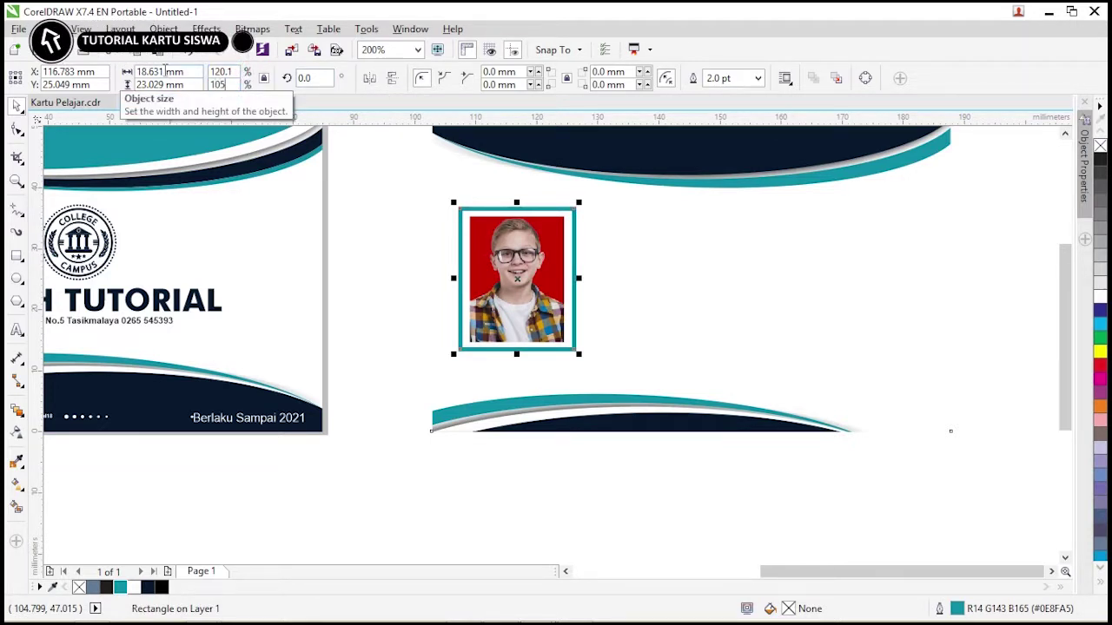
key(Return)
click(757, 78)
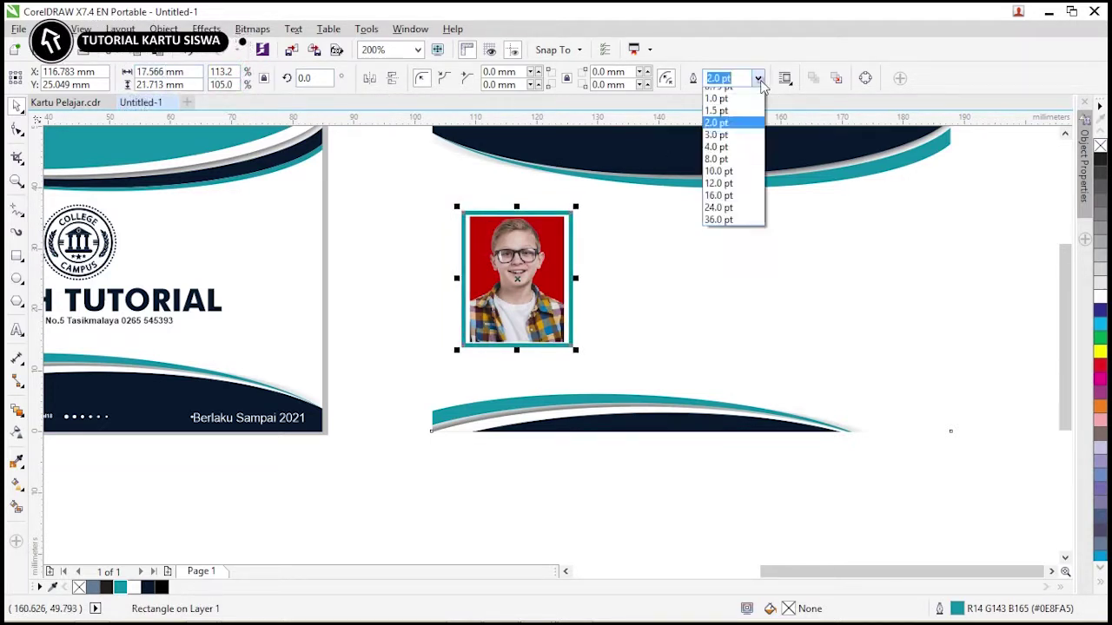
click(740, 146)
click(370, 182)
scroll(370, 182, down, 2)
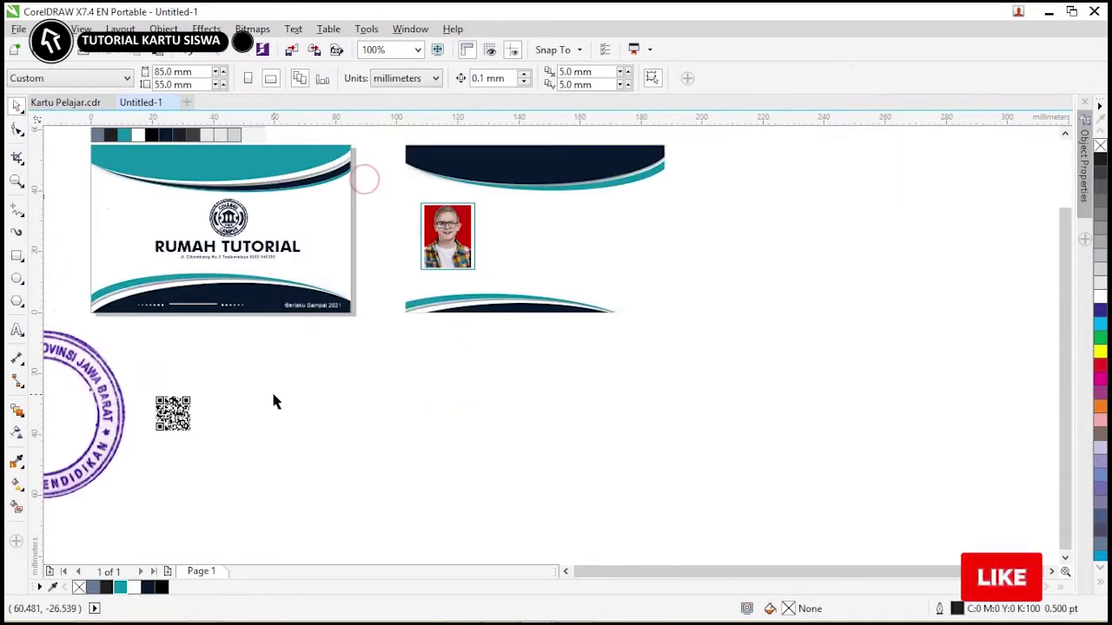
Move the QR code to the back card's top right and RUMAH TUTORIAL onto its header.
drag(173, 414, 640, 205)
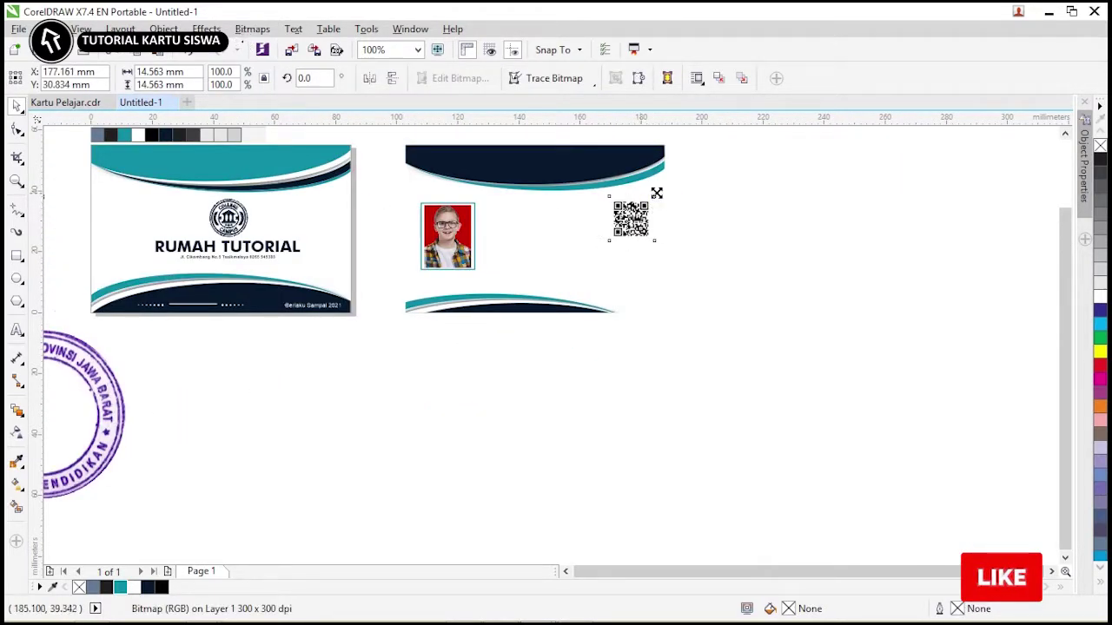
click(703, 209)
click(257, 253)
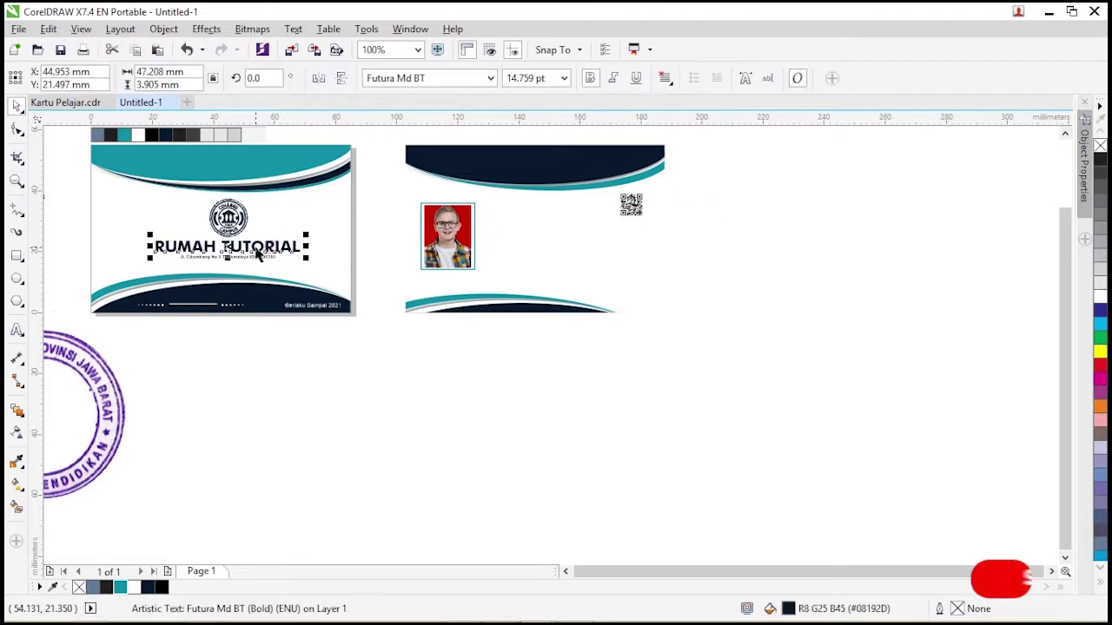
drag(257, 252, 548, 167)
Make the header title white and shrink it to fit the navy band.
scroll(564, 167, up, 2)
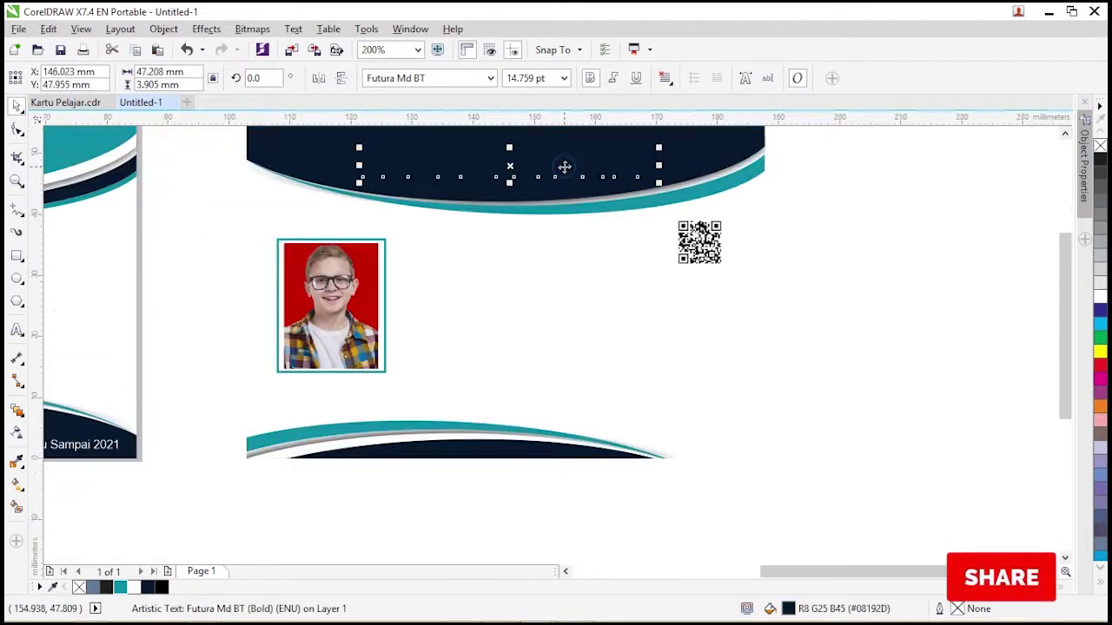
click(1097, 297)
drag(660, 149, 654, 150)
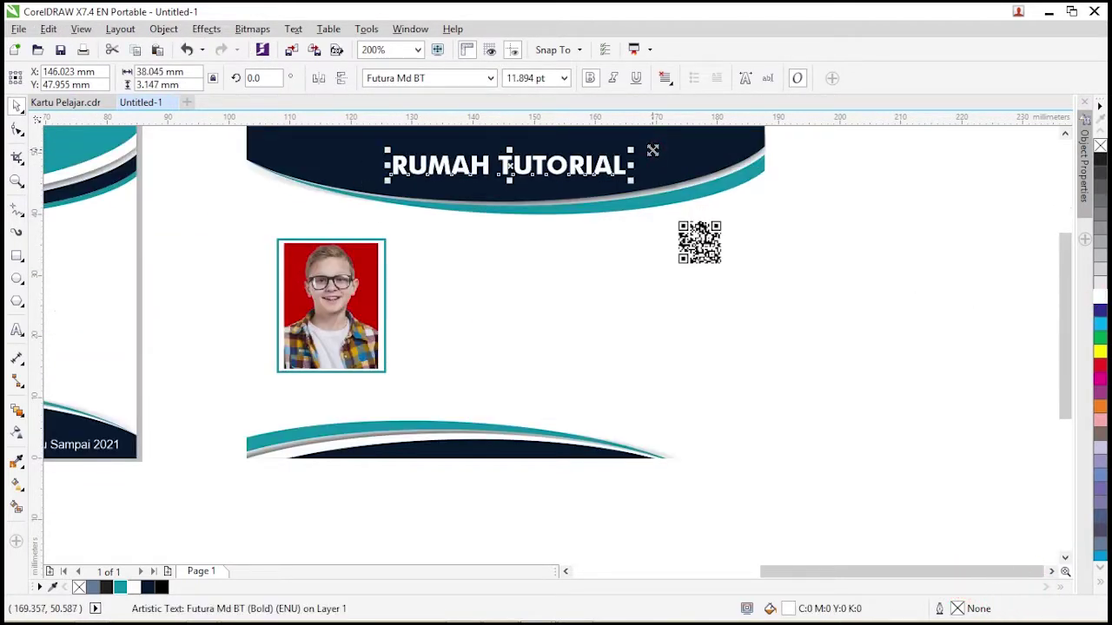
scroll(408, 199, down, 2)
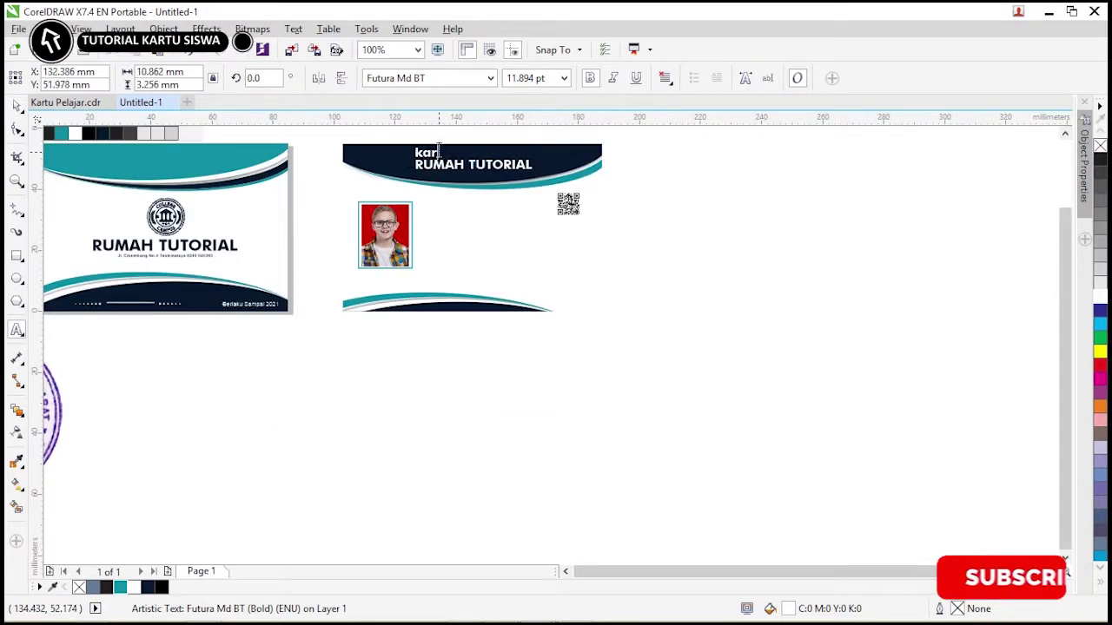
key(BackSpace)
key(BackSpace)
key(BackSpace)
key(BackSpace)
key(BackSpace)
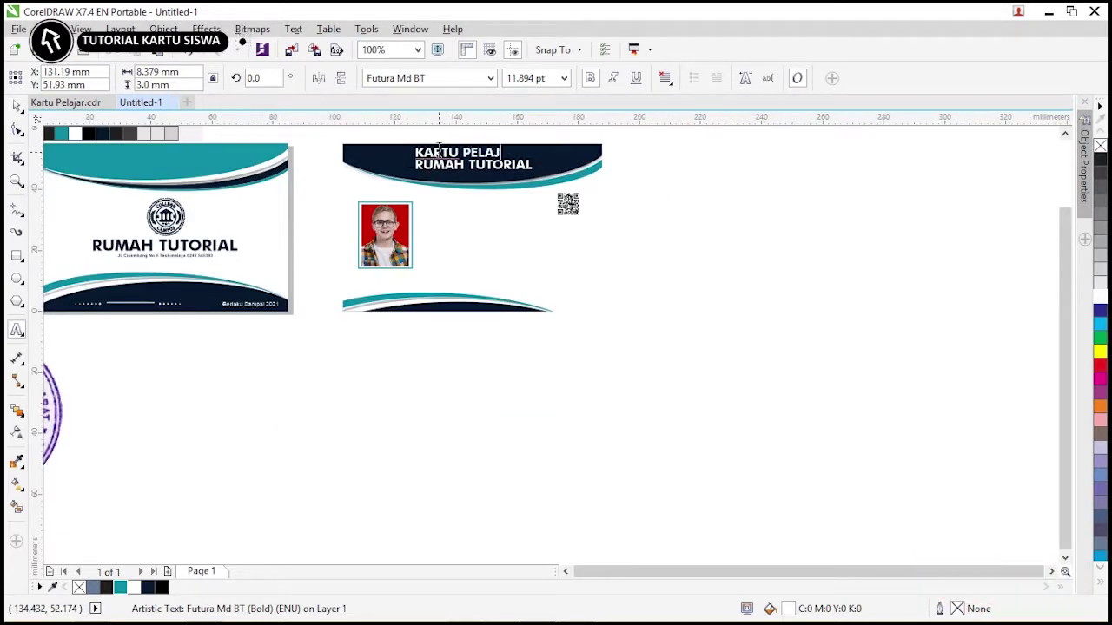
click(174, 224)
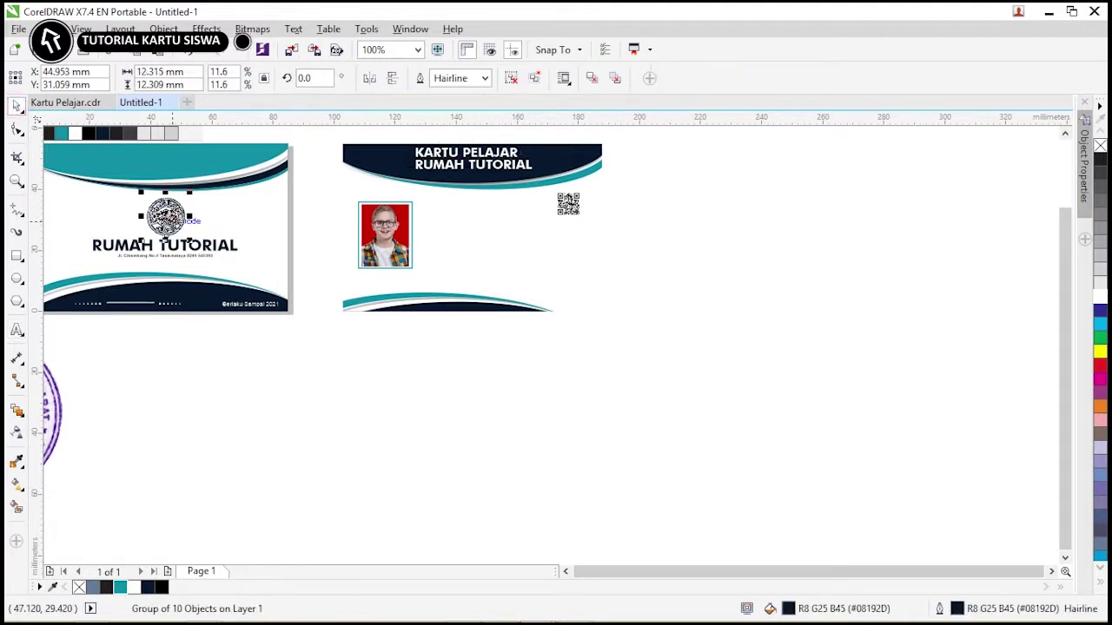
Drag the college logo onto the back card's navy header and colour it white.
drag(382, 163, 389, 161)
scroll(382, 163, up, 2)
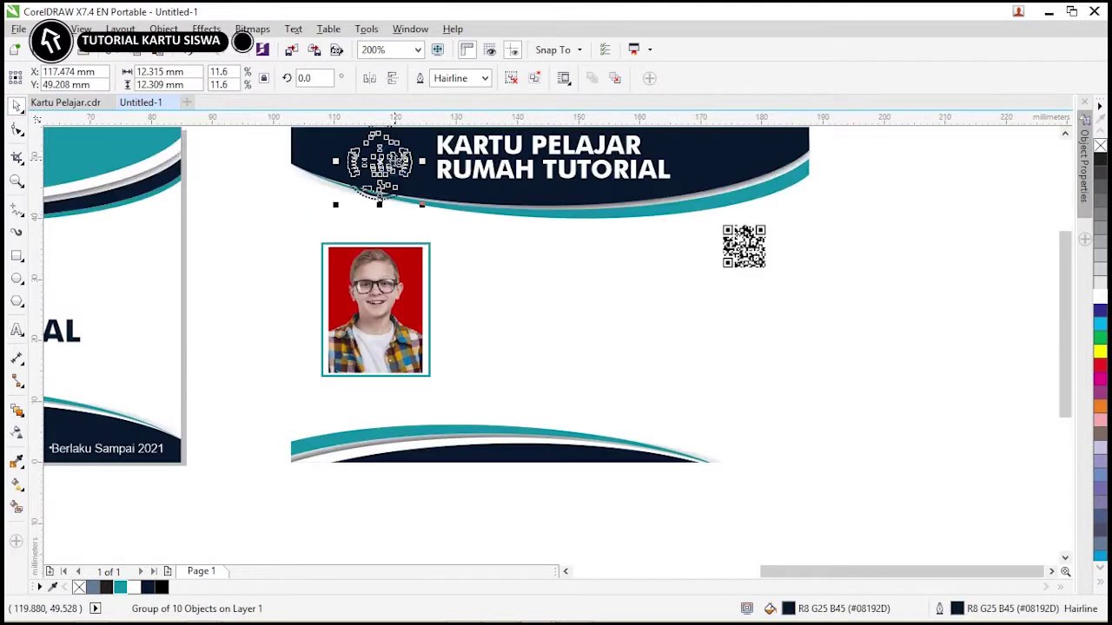
click(1099, 297)
scroll(442, 134, down, 2)
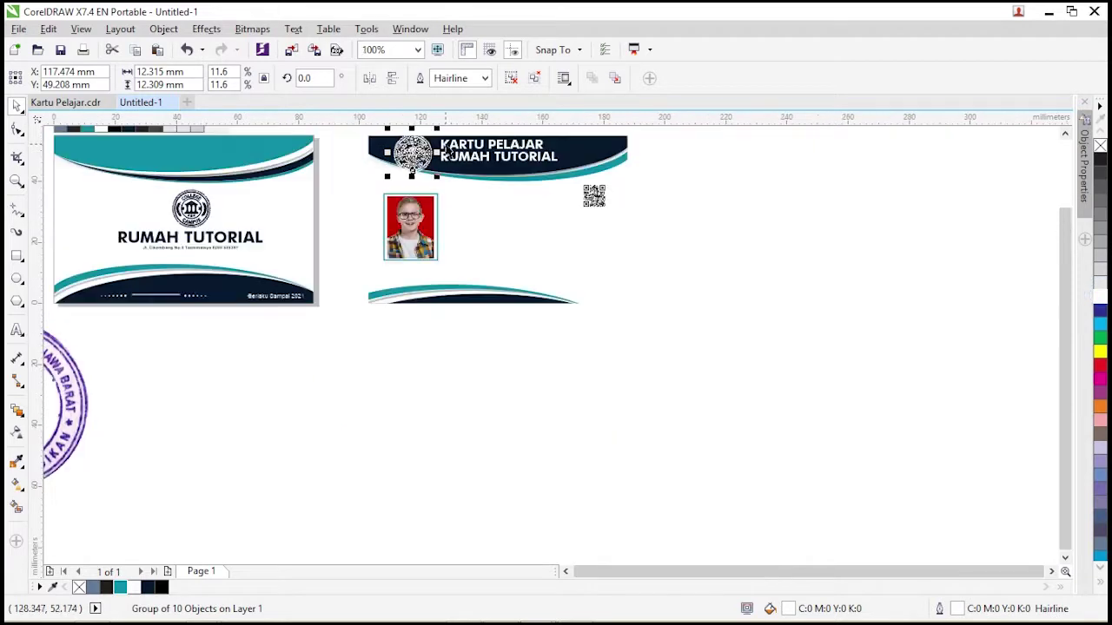
Zoom into the header banner and scale the white logo down to fit the band.
key(z)
drag(353, 130, 686, 196)
click(18, 105)
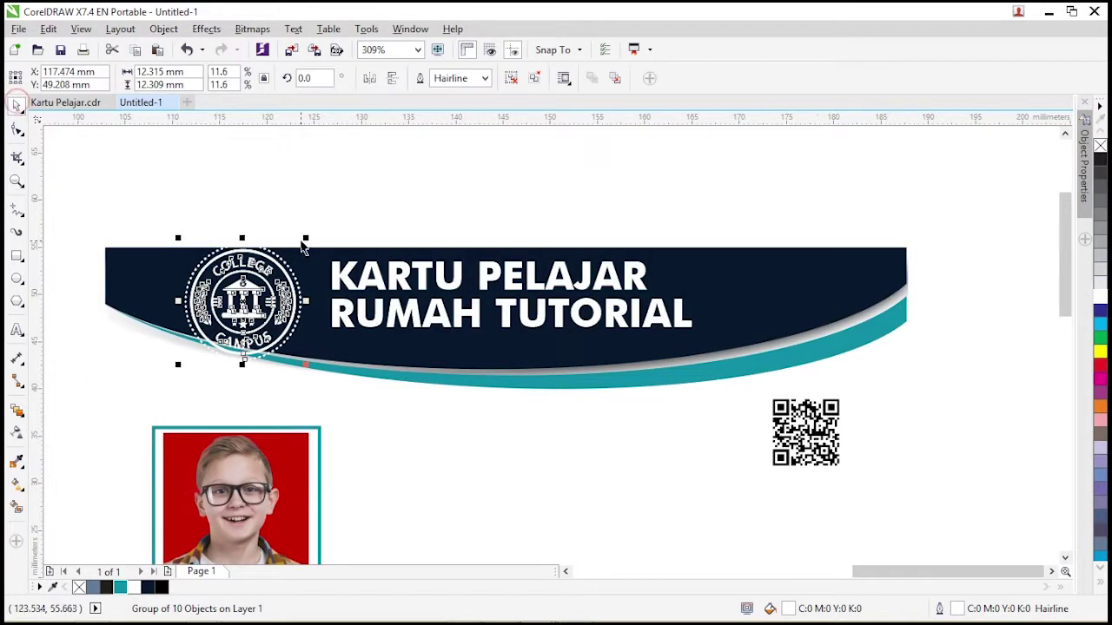
drag(303, 242, 284, 261)
key(Escape)
key(ctrl+z)
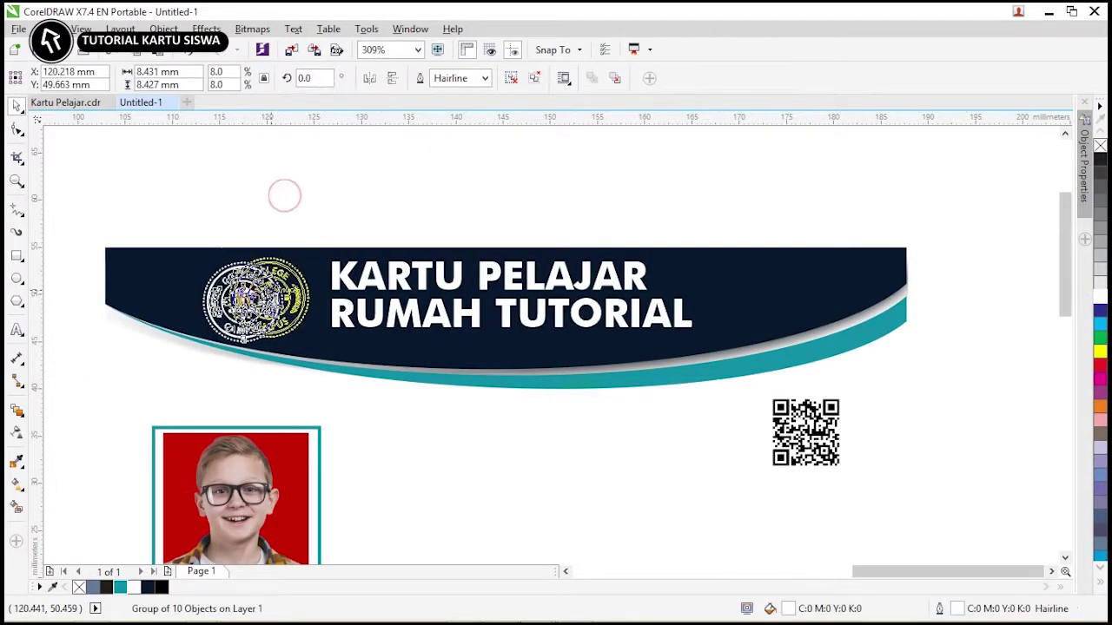
key(ctrl+shift+z)
Move the channel URL text onto the back card.
click(425, 277)
scroll(425, 277, down, 3)
click(244, 414)
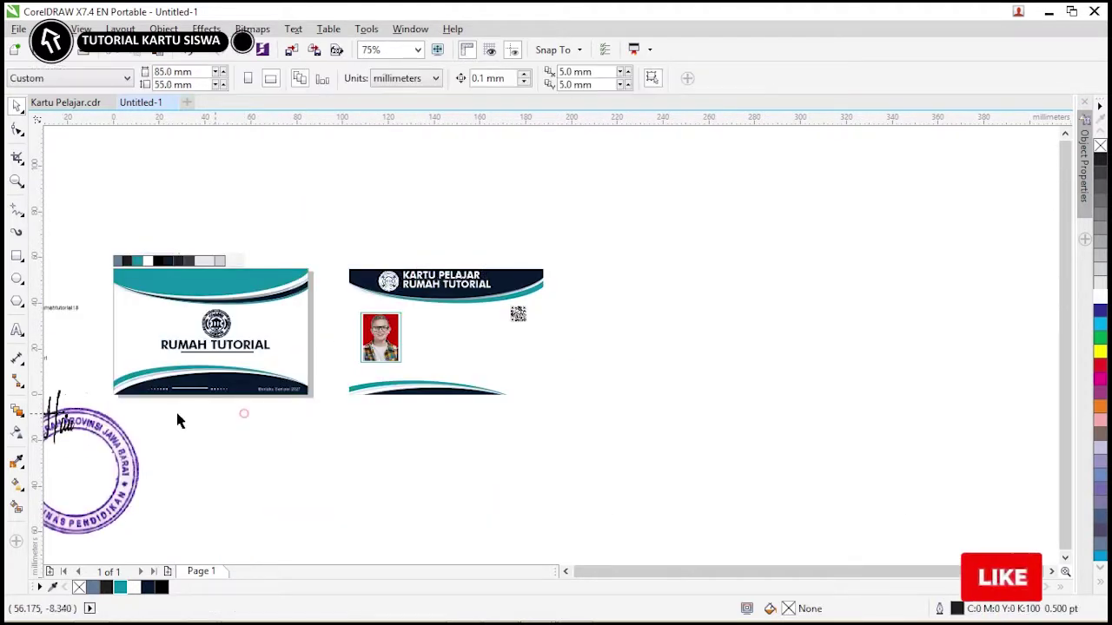
drag(61, 307, 175, 309)
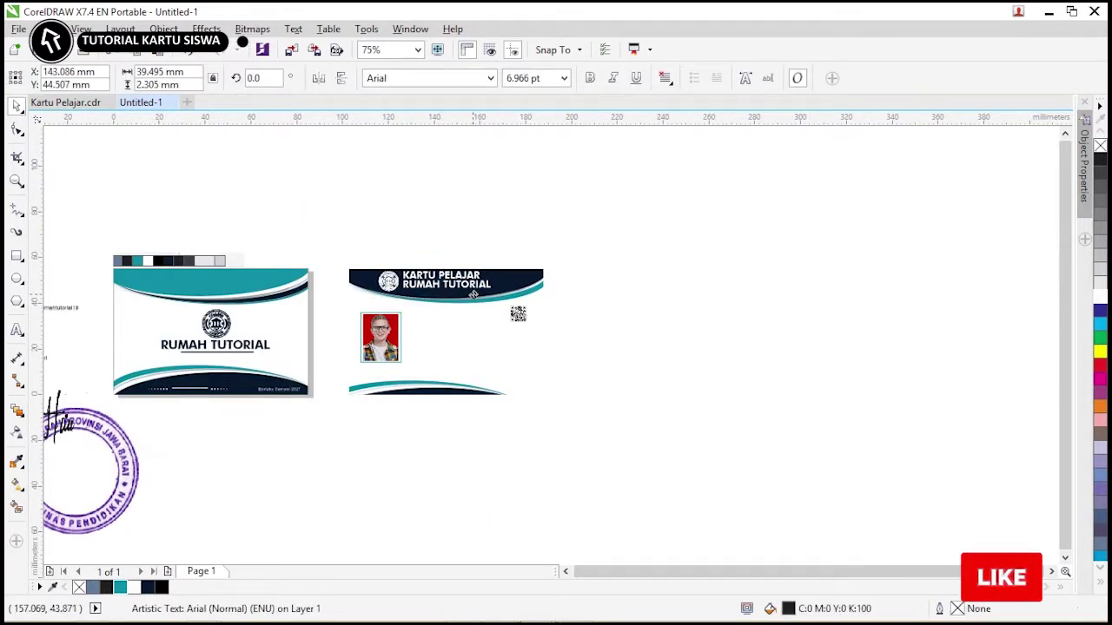
Colour the URL text white and place it under the title on the banner.
scroll(473, 295, up, 3)
click(1099, 299)
mouse_move(517, 287)
mouse_down()
mouse_move(556, 281)
mouse_move(514, 294)
mouse_up()
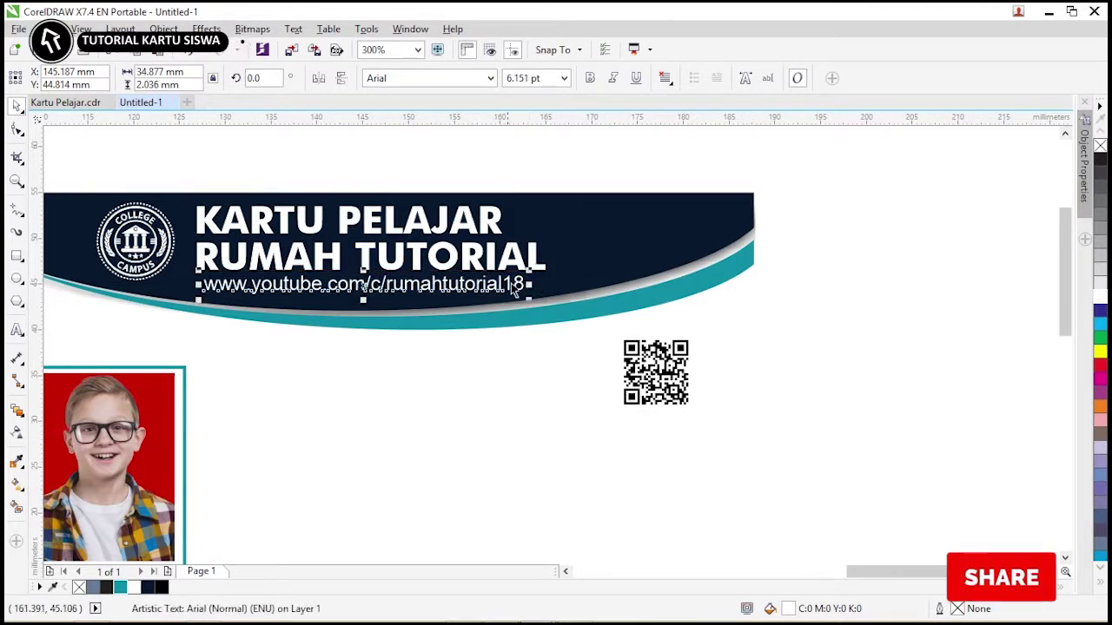
click(801, 292)
Bring the seven student detail lines onto the back card.
key(F4)
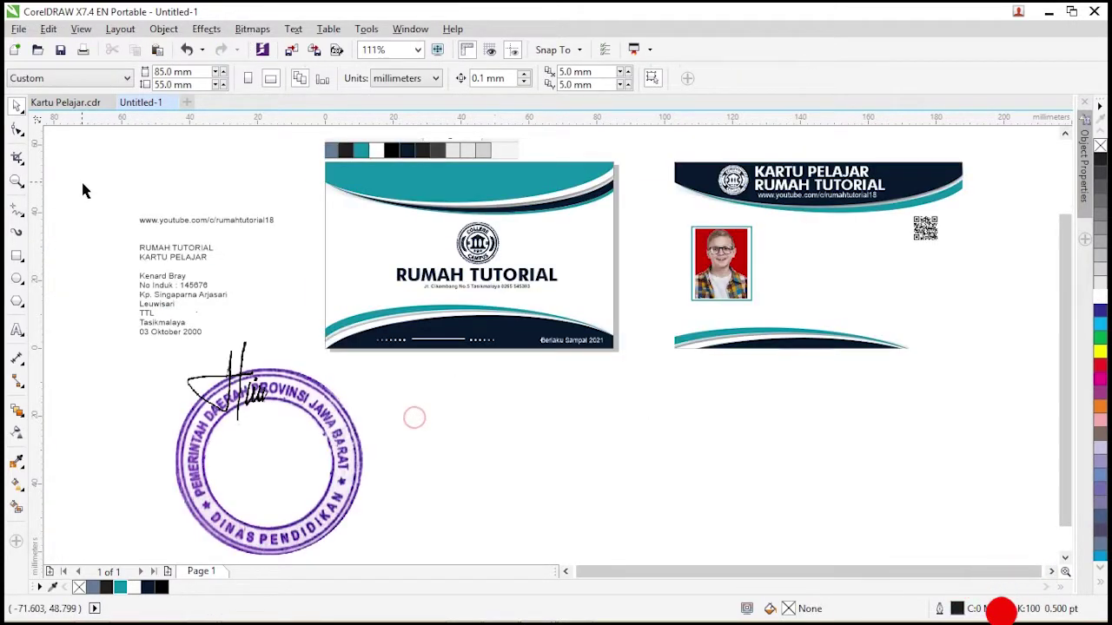
scroll(82, 189, up, 1)
scroll(503, 454, left, 3)
drag(117, 410, 974, 364)
key(z)
drag(613, 259, 1090, 463)
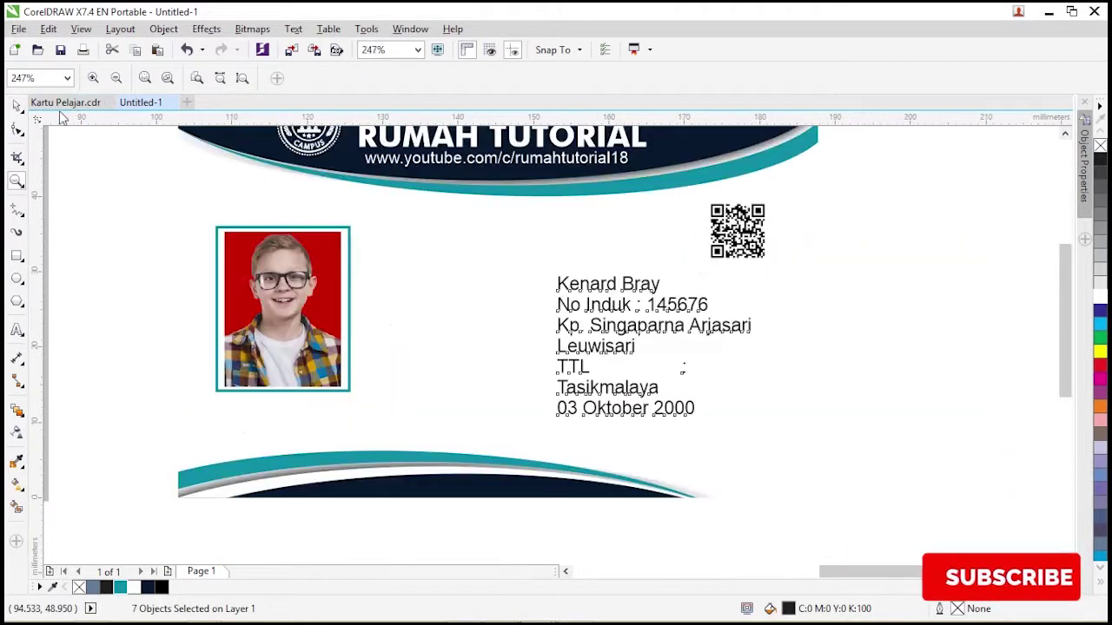
Place the student name beside the photo with a smaller student number just below.
click(17, 105)
click(608, 284)
shift+click(642, 304)
drag(675, 288, 484, 267)
click(508, 261)
click(509, 275)
click(496, 251)
click(488, 252)
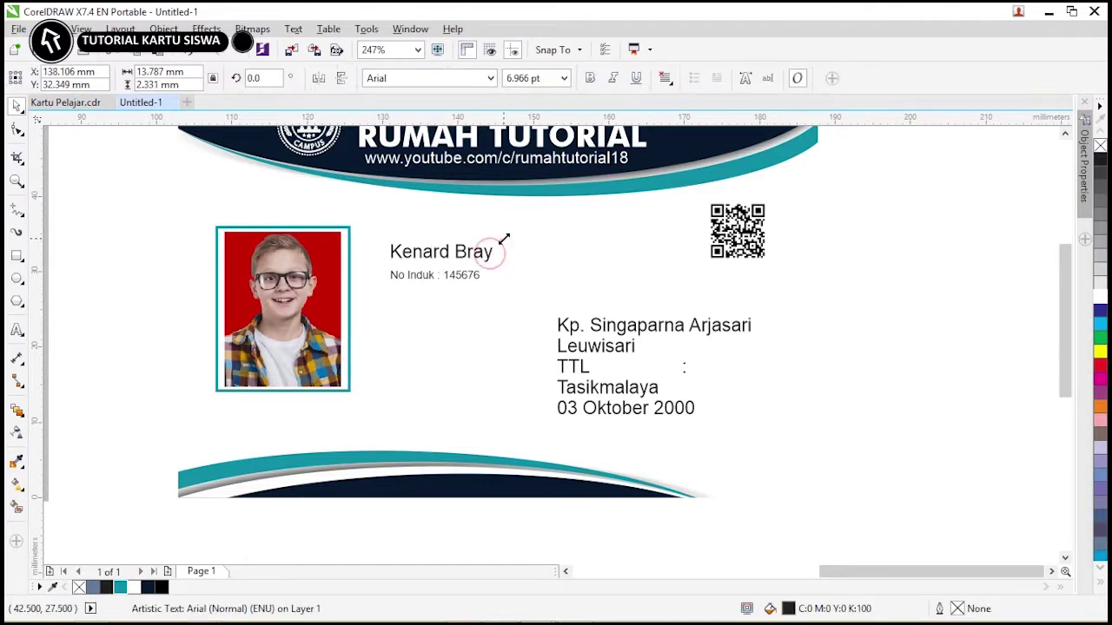
drag(481, 279, 476, 270)
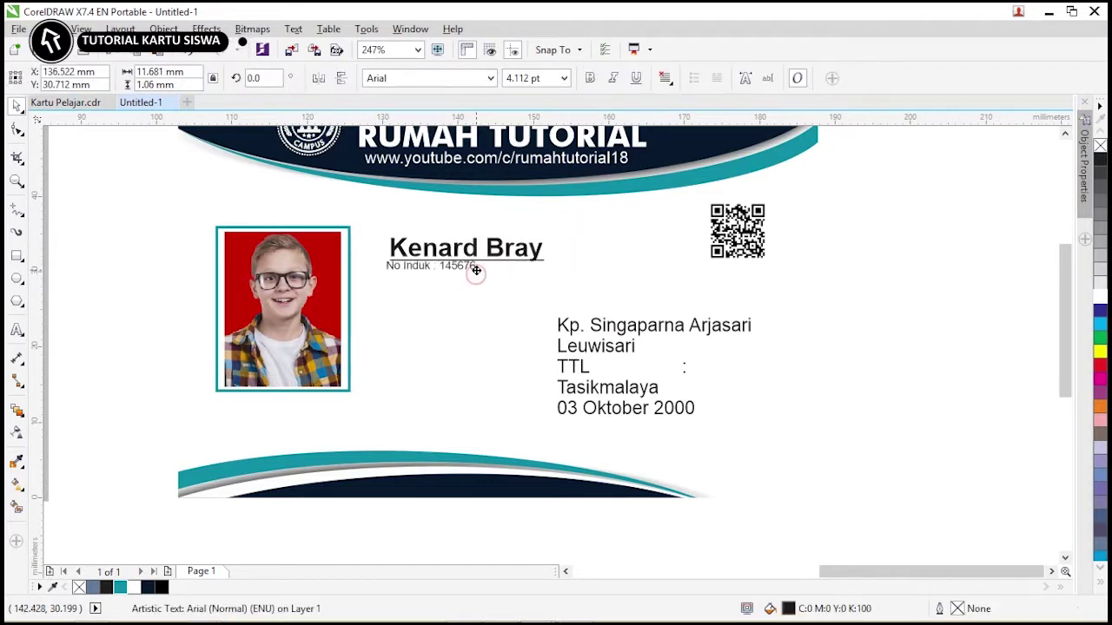
Move the address lines beside the photo and put birthplace and date after the TTL label.
click(598, 329)
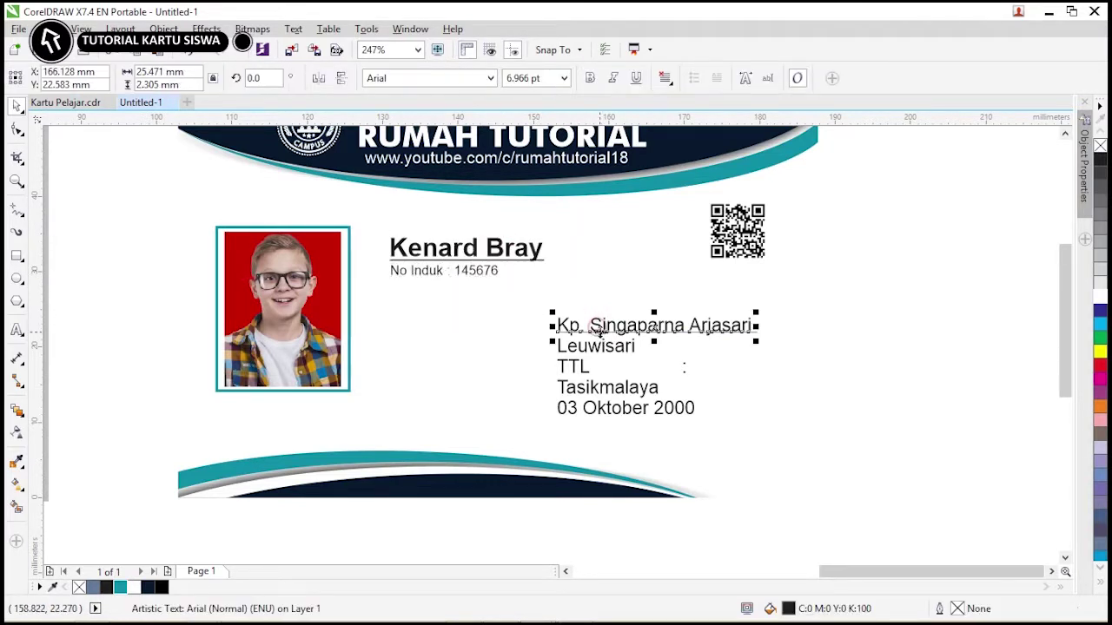
drag(582, 346, 499, 342)
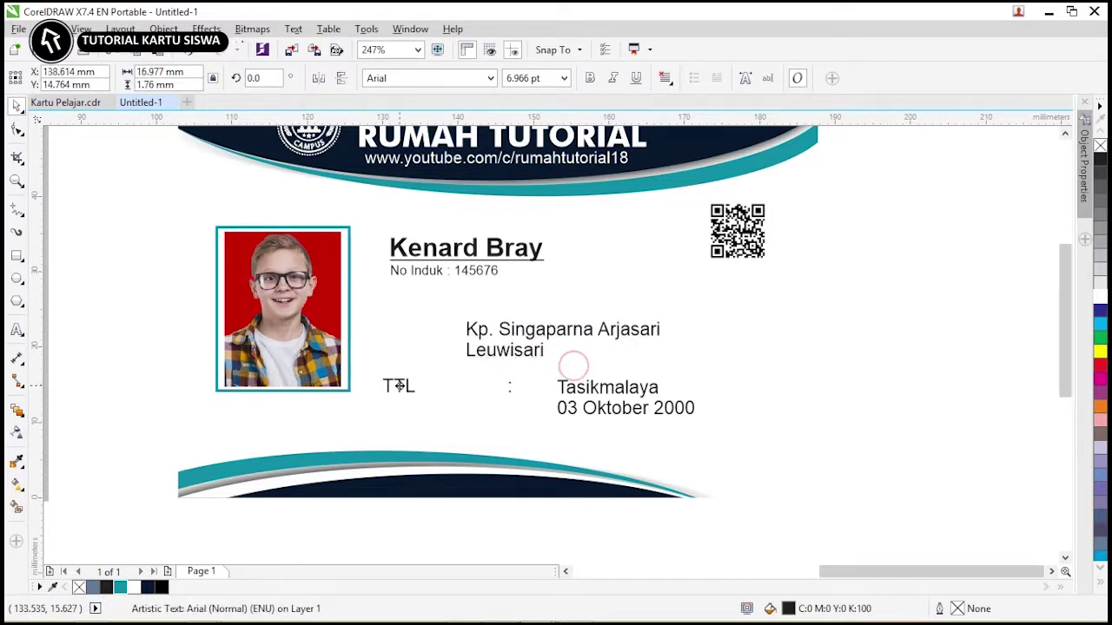
drag(399, 386, 397, 389)
click(563, 388)
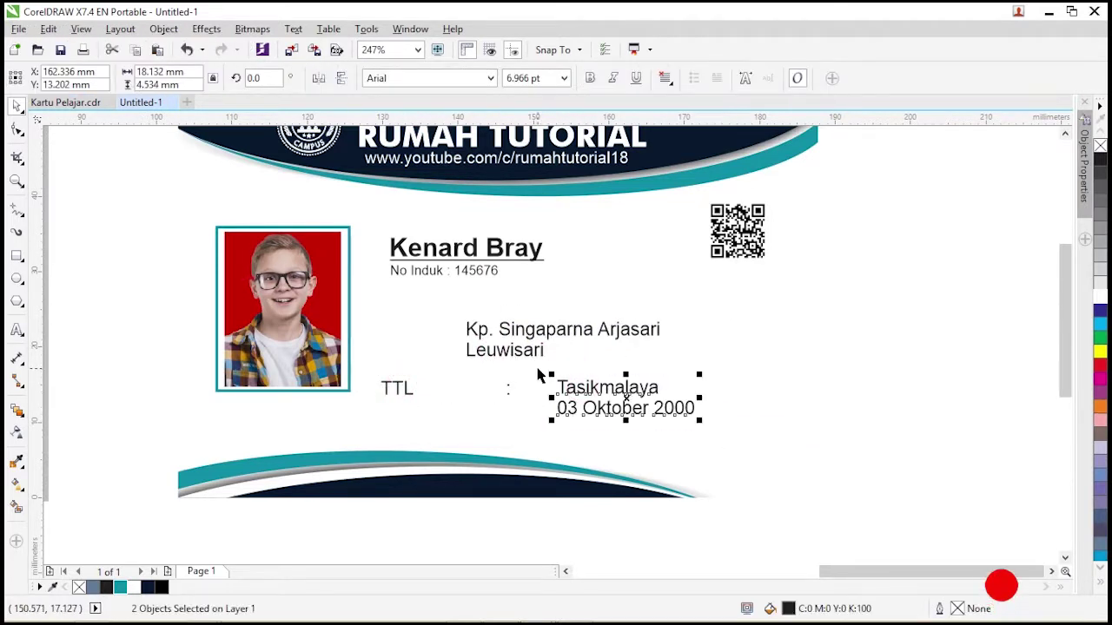
drag(546, 374, 446, 373)
click(402, 386)
Position the QR code beside the name and enlarge the name and number text.
scroll(163, 219, down, 3)
drag(162, 219, 488, 344)
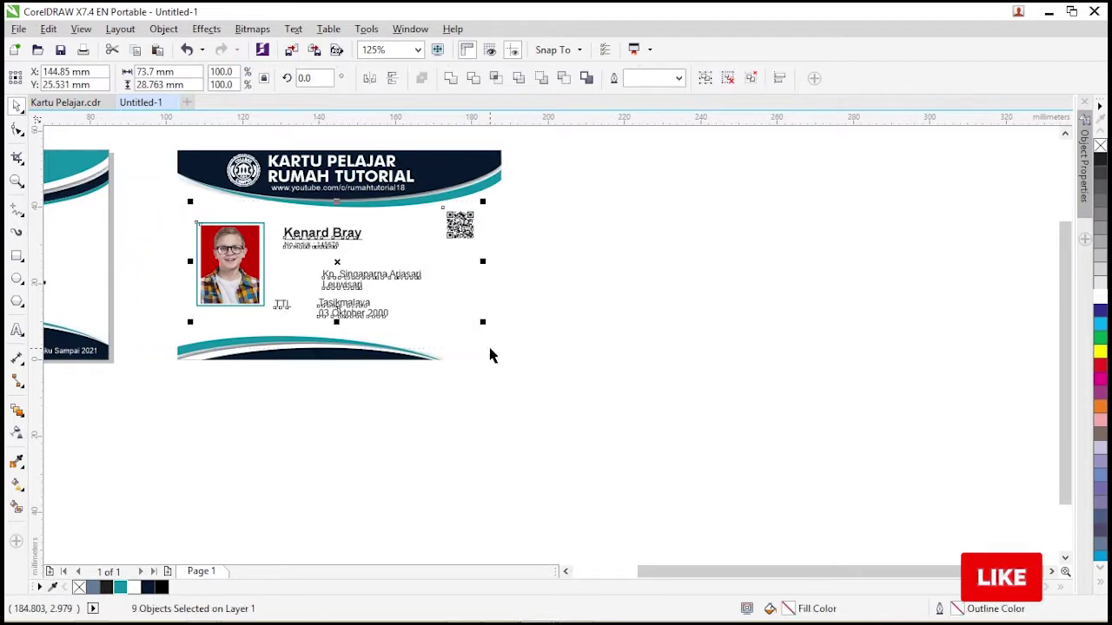
key(shift+Left)
drag(447, 224, 465, 224)
click(310, 233)
drag(350, 250, 367, 258)
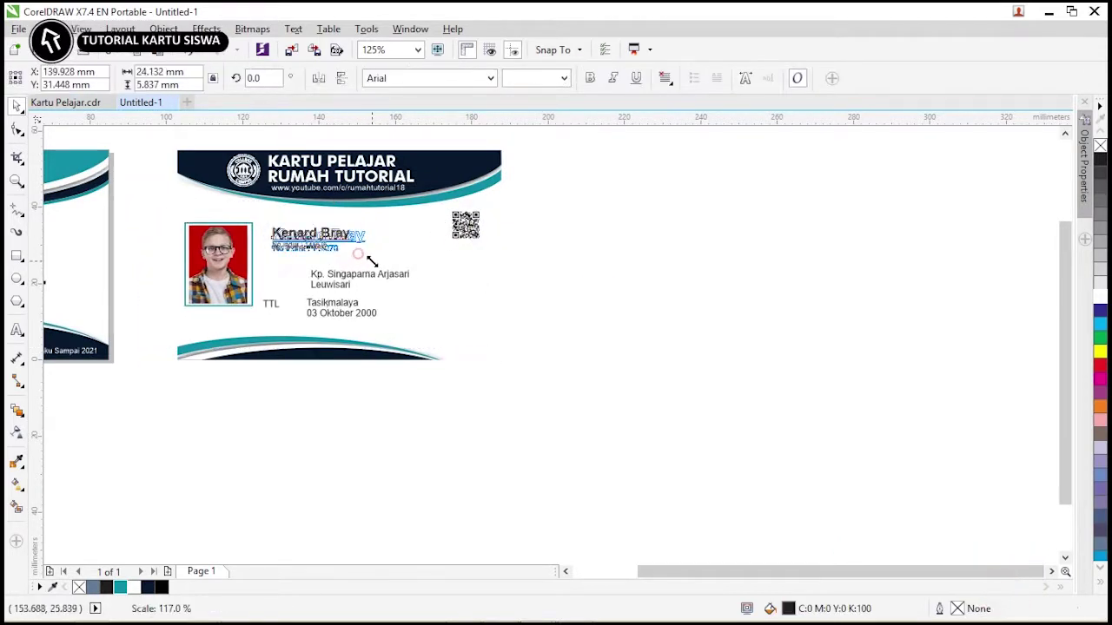
Copy the TTL label up beside the address, retype it ALAMAT, and shrink the label block.
click(273, 310)
drag(268, 304, 270, 276)
right_click(268, 276)
double_click(270, 275)
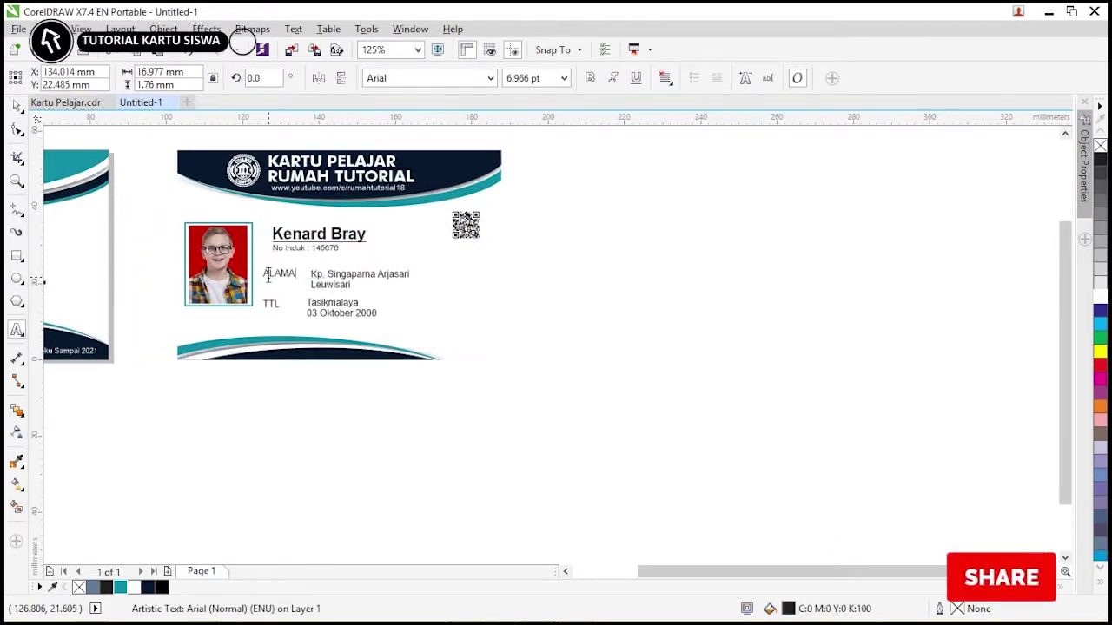
key(Escape)
drag(409, 317, 392, 310)
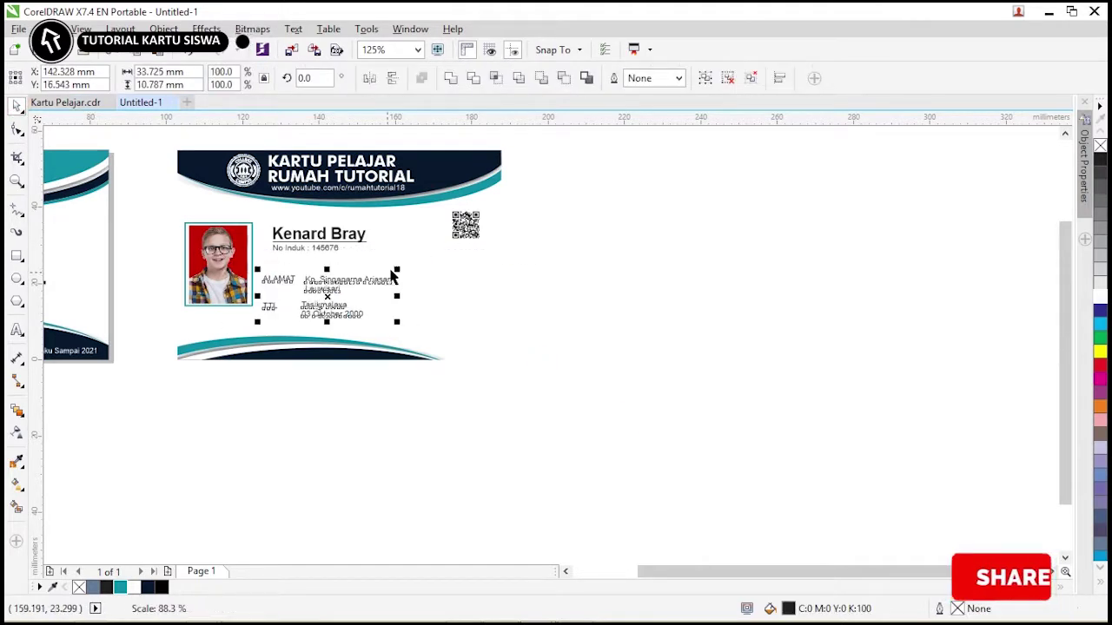
click(471, 290)
drag(155, 393, 159, 466)
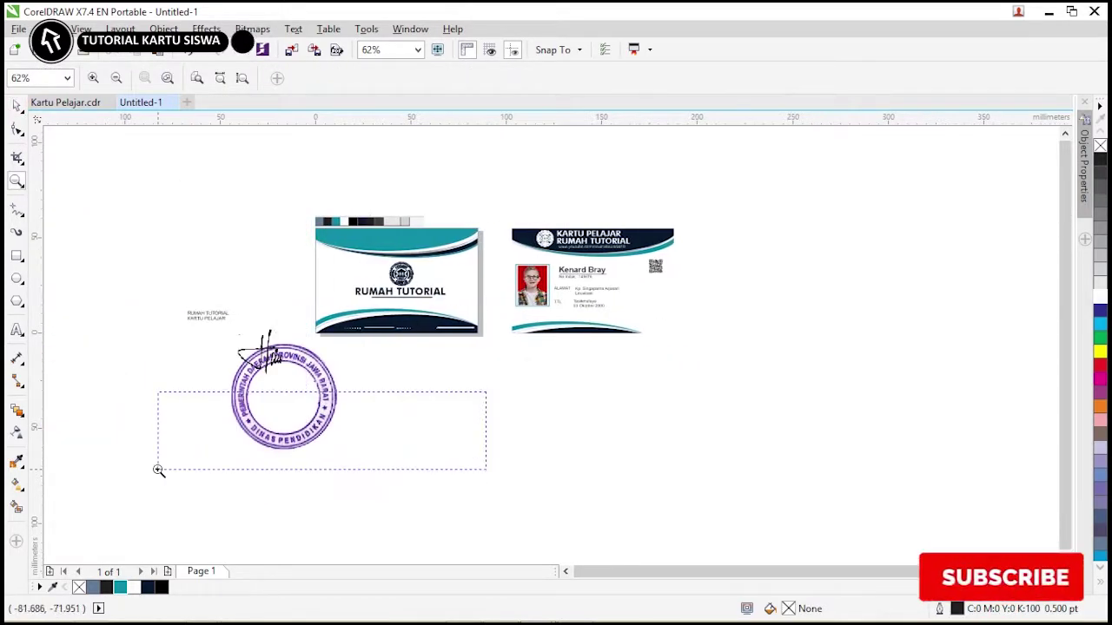
Scale the stamp image down to 5% and zoom in around the cards.
click(418, 371)
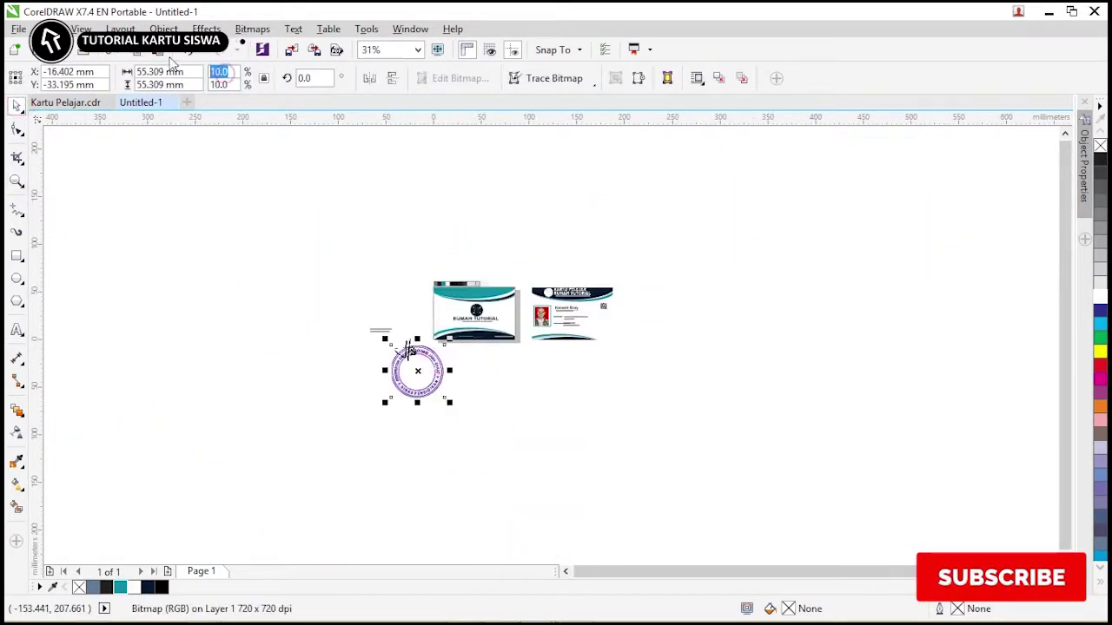
text(5)
key(Return)
key(z)
drag(409, 347, 711, 417)
key(space)
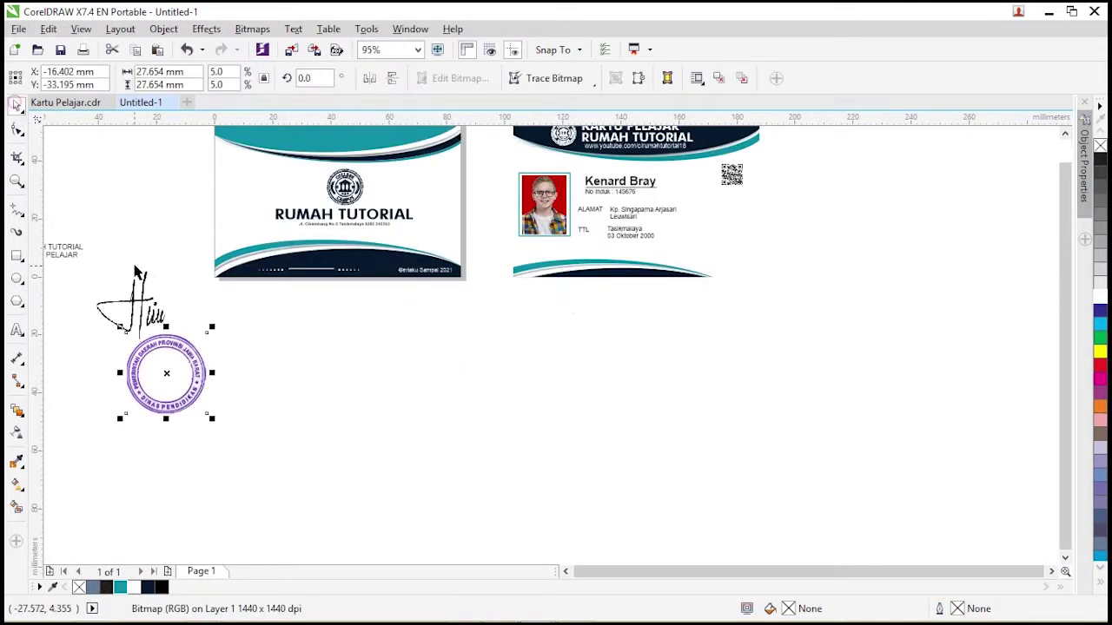
Move the signature and stamp onto the card's lower right and shrink them together.
mouse_move(136, 272)
mouse_down()
mouse_move(307, 308)
mouse_move(700, 208)
mouse_up()
drag(198, 369, 722, 244)
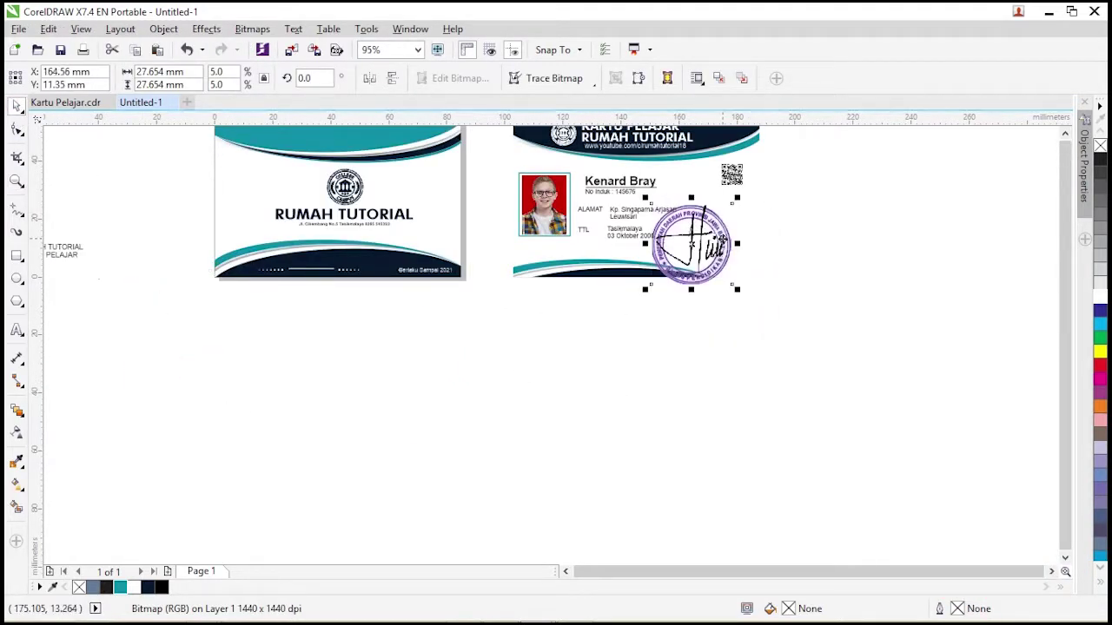
scroll(722, 244, up, 4)
scroll(718, 182, down, 2)
shift+click(718, 181)
drag(786, 149, 727, 179)
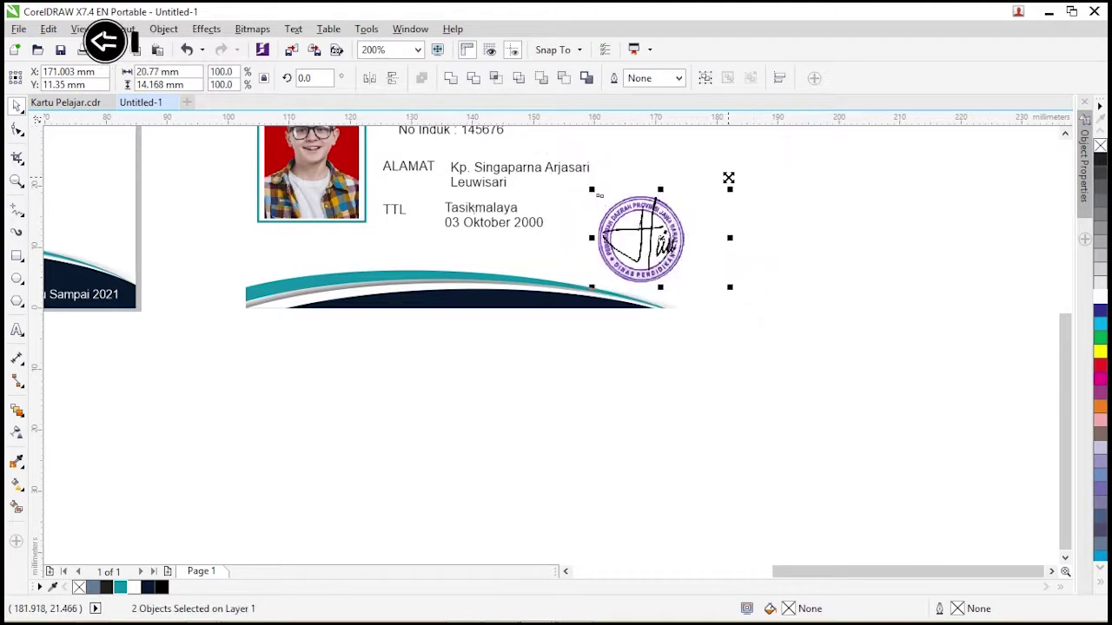
click(759, 249)
Shrink the signature and stamp individually, then shift the pair left onto the card.
click(721, 268)
mouse_move(724, 273)
mouse_down()
mouse_move(702, 270)
mouse_move(703, 260)
mouse_up()
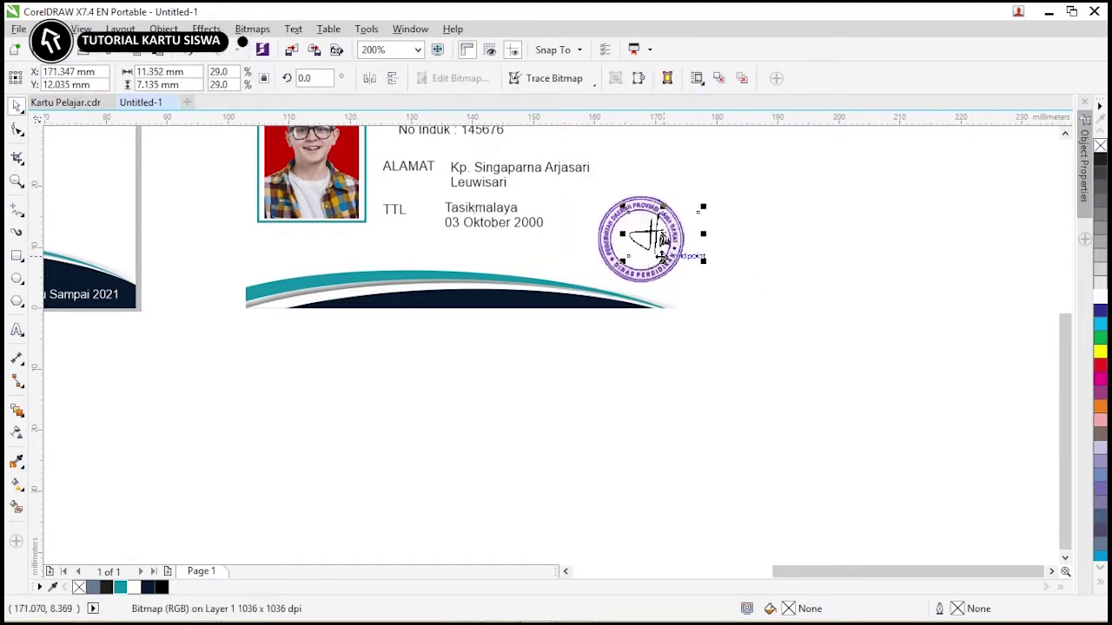
drag(690, 191, 670, 204)
drag(747, 287, 556, 189)
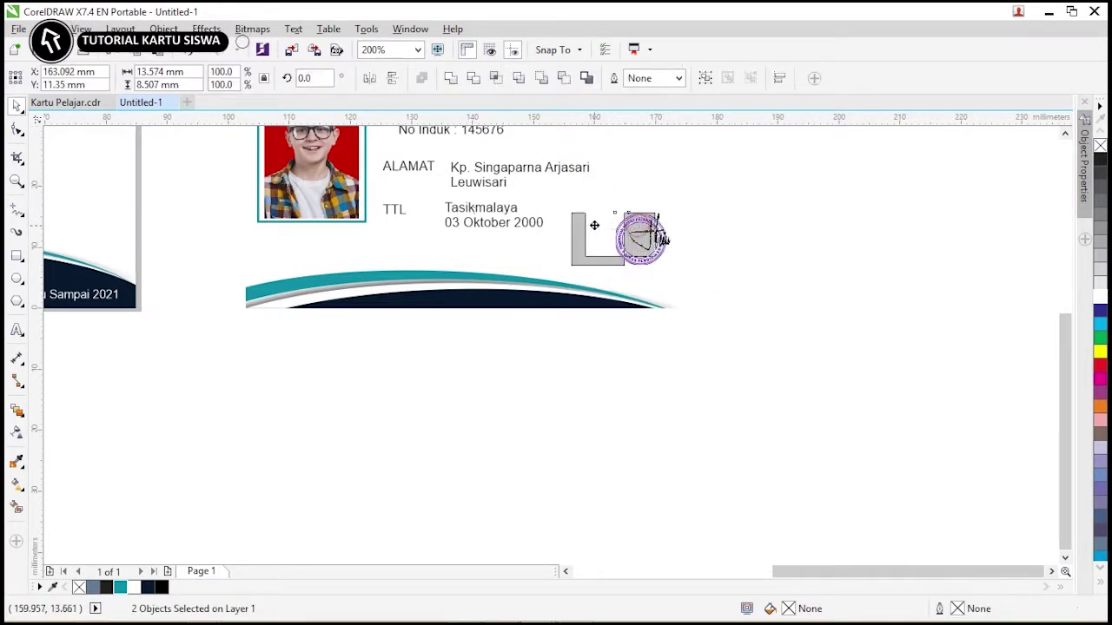
drag(665, 238, 624, 238)
click(754, 224)
Add a 'Kepala Sekolah' title above the stamp and the principal's name below it.
drag(437, 174, 560, 172)
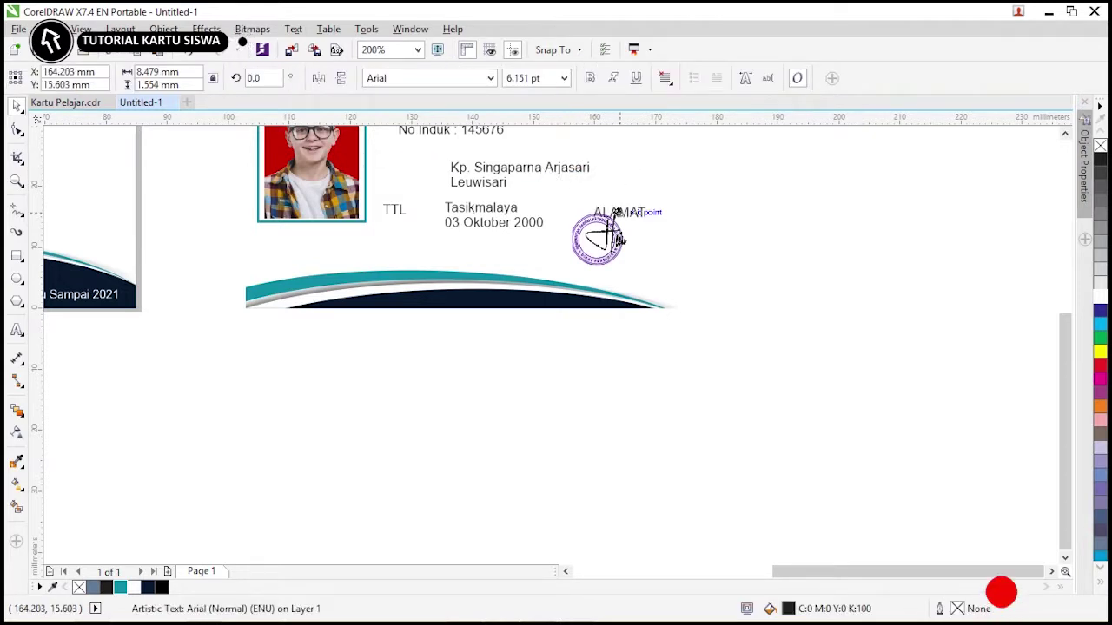
drag(614, 212, 616, 212)
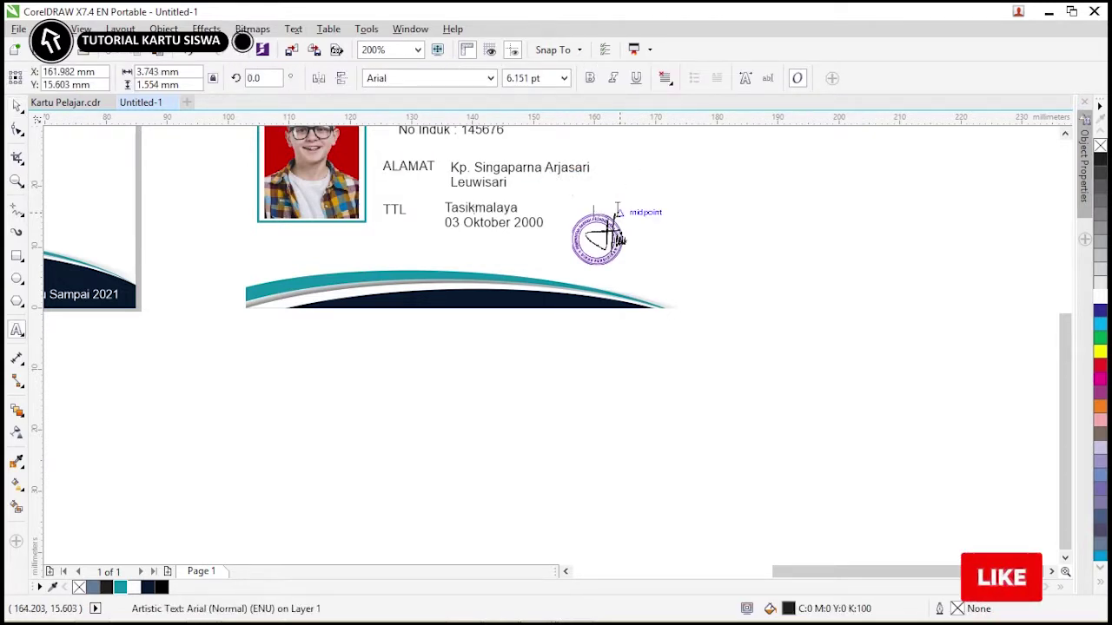
text(Sekolah)
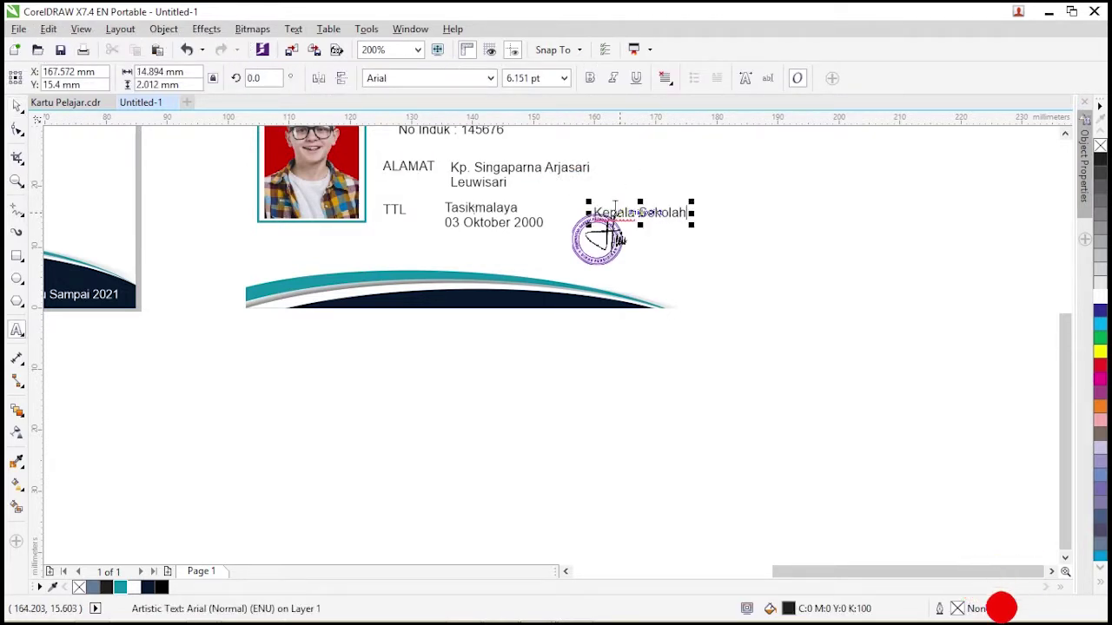
click(18, 105)
drag(669, 216, 643, 212)
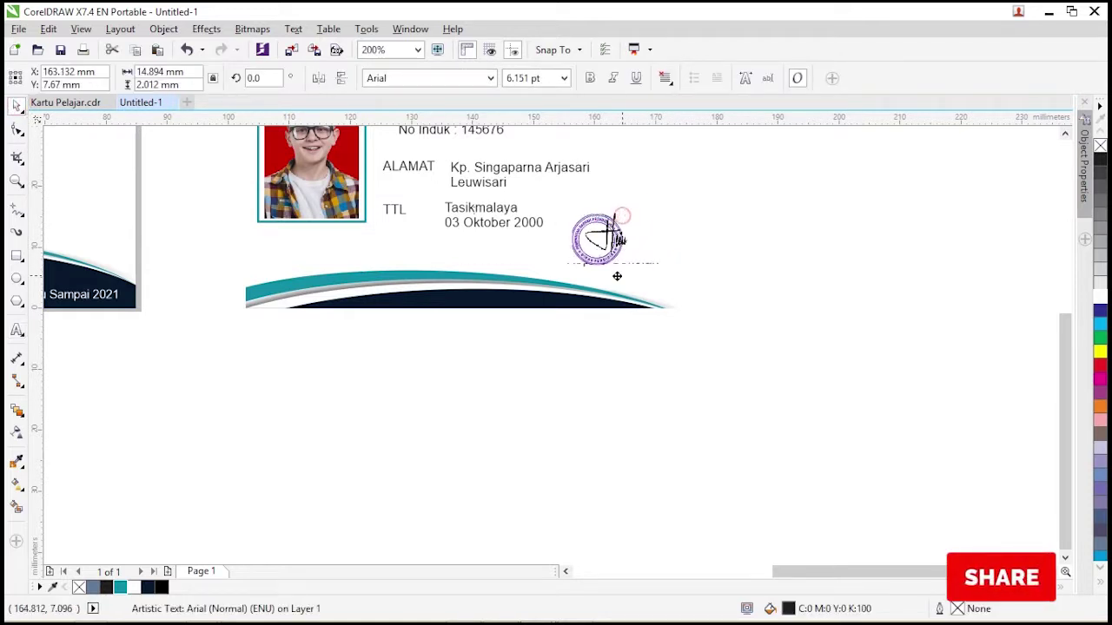
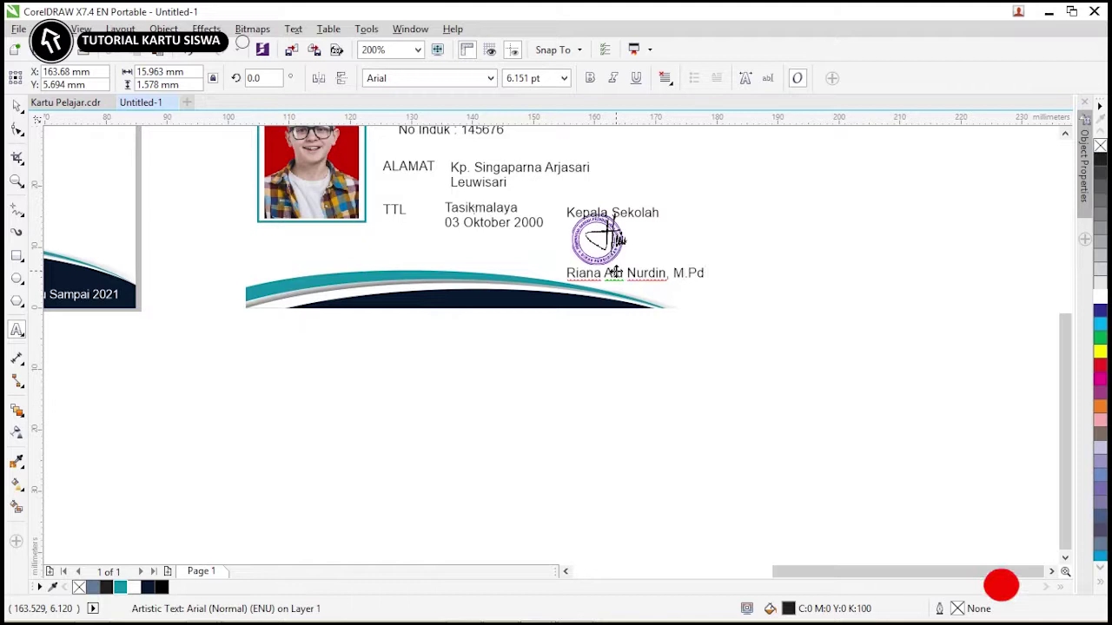
key(ctrl+space)
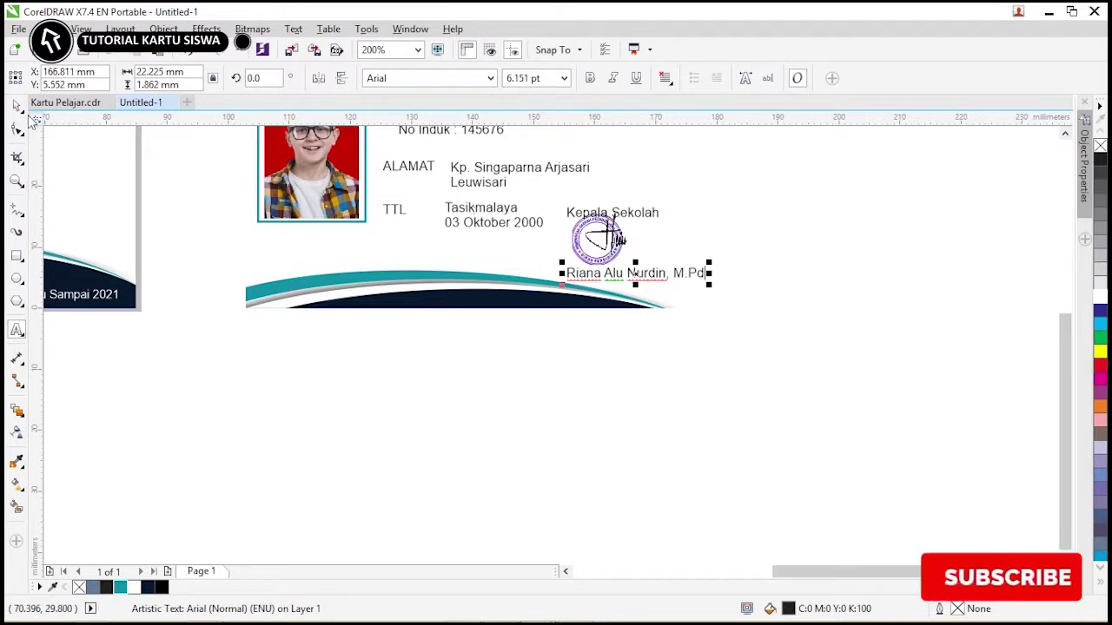
Make the principal's name bold and move it slightly left.
click(591, 78)
click(796, 243)
drag(593, 272, 581, 245)
scroll(547, 256, down, 1)
key(Escape)
Shift the name and number lines left, enlarge the QR code, and adjust the ALAMAT/TTL details.
drag(489, 192, 479, 171)
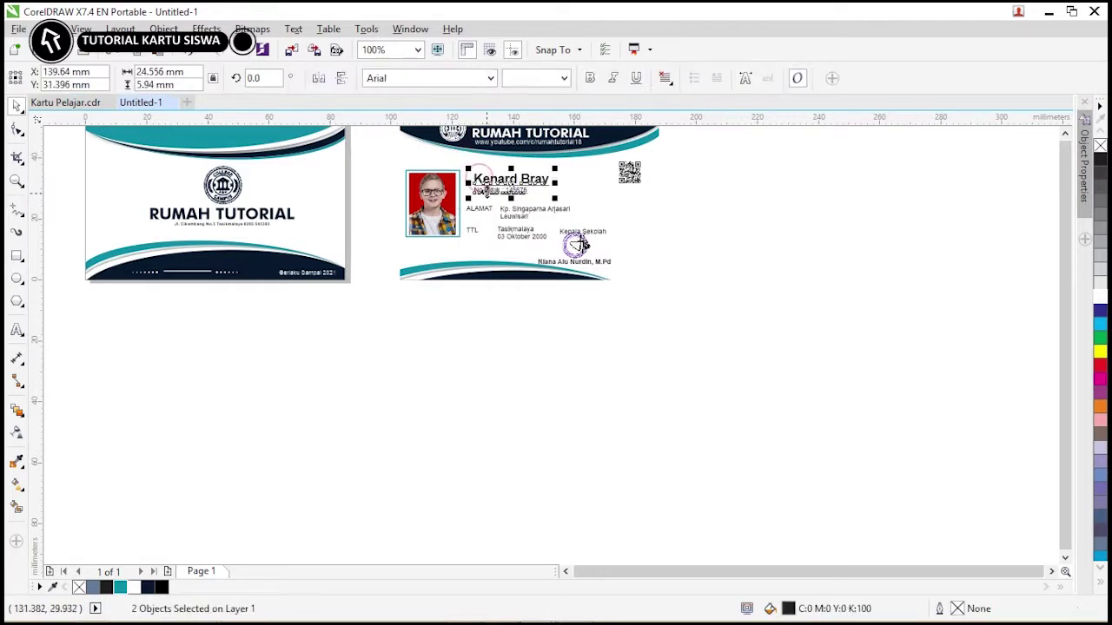
drag(477, 215, 469, 216)
click(640, 174)
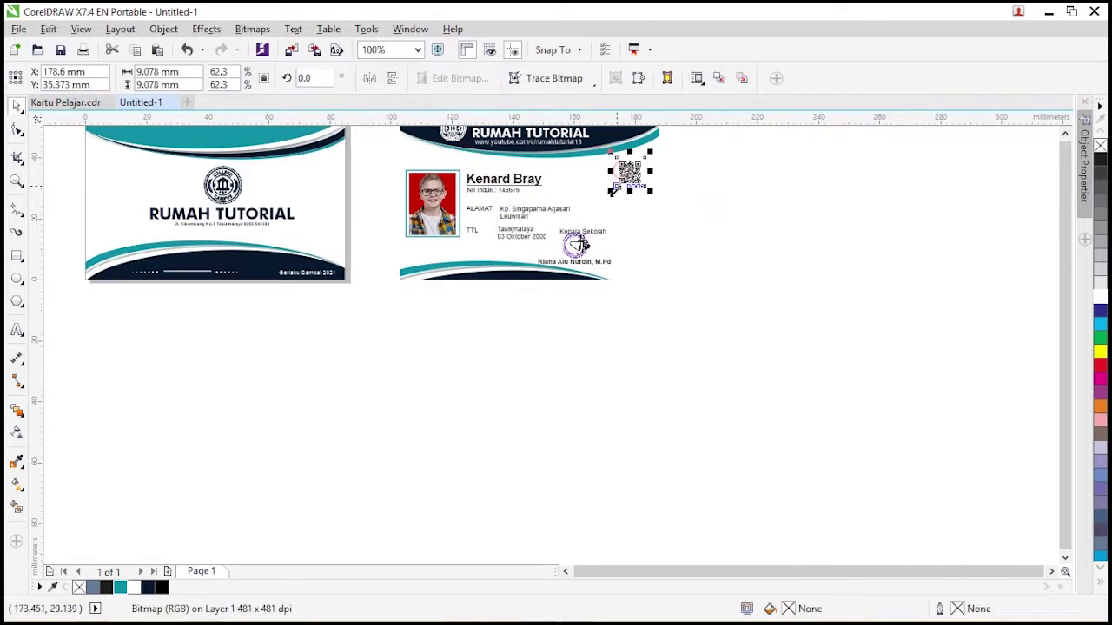
mouse_move(618, 185)
mouse_down()
mouse_move(596, 202)
mouse_move(608, 194)
mouse_up()
click(698, 183)
mouse_move(443, 241)
mouse_down()
mouse_move(584, 261)
mouse_move(562, 271)
mouse_up()
click(667, 238)
Unlock the card background and delete the colour strip above the front card.
scroll(647, 248, up, 1)
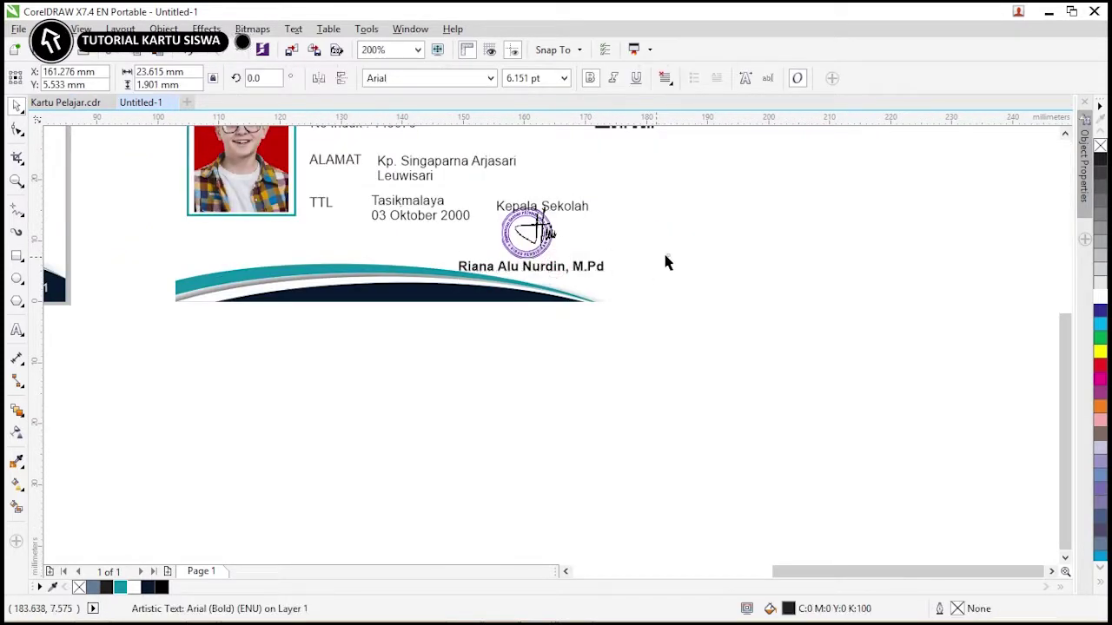
right_click(415, 245)
click(434, 251)
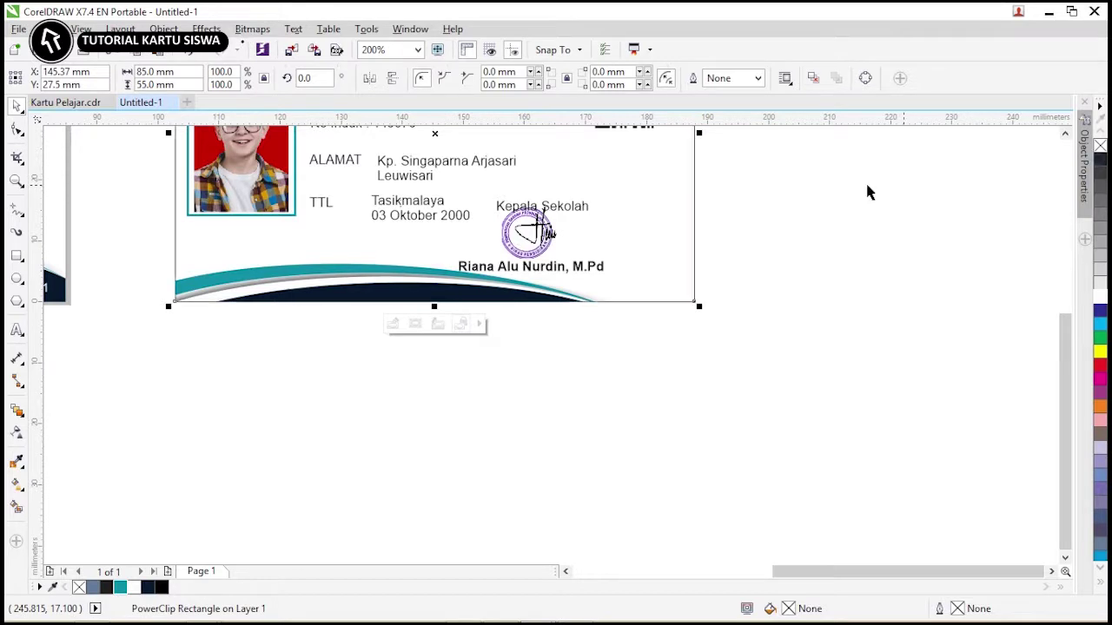
scroll(868, 191, down, 2)
key(F4)
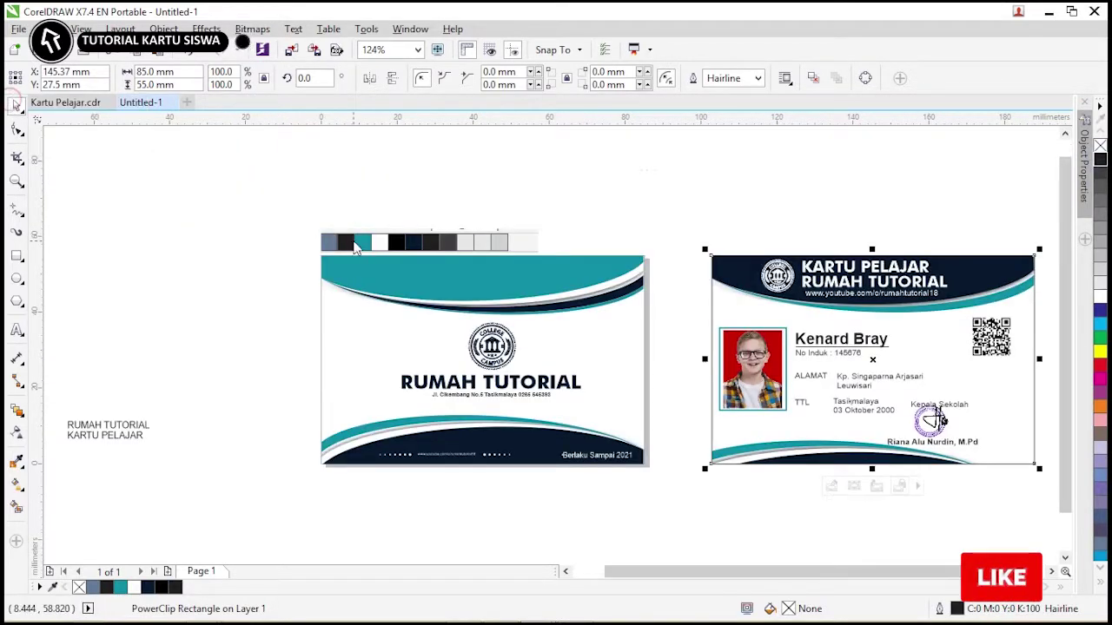
click(156, 422)
click(374, 242)
key(Delete)
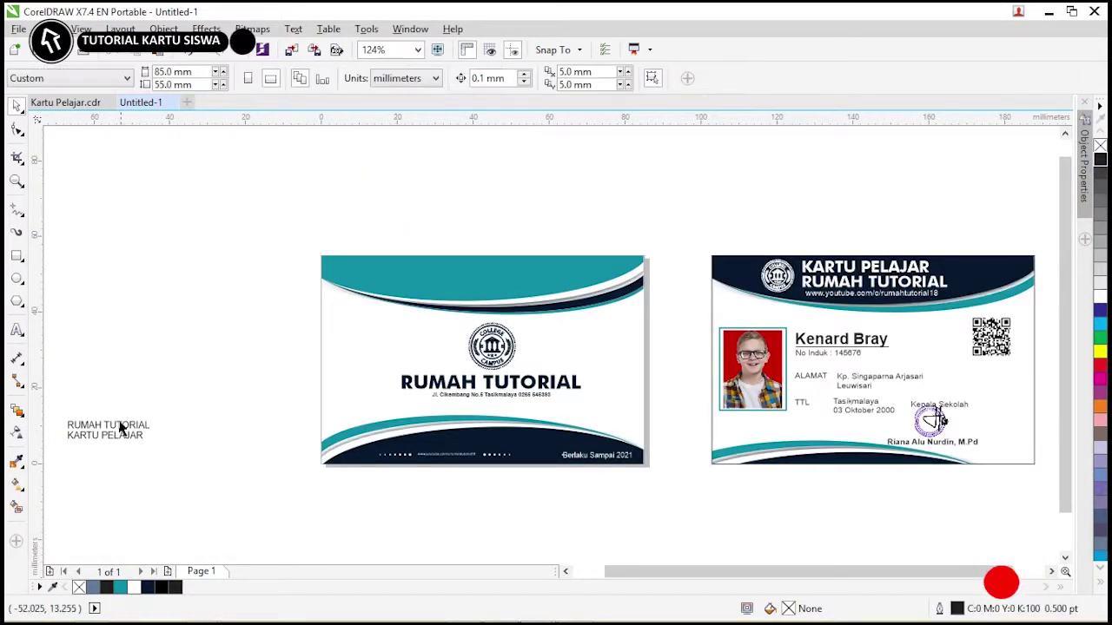
Reposition the stamp and signature block so the stamp overlaps the signature's left side.
click(121, 428)
scroll(145, 422, up, 2)
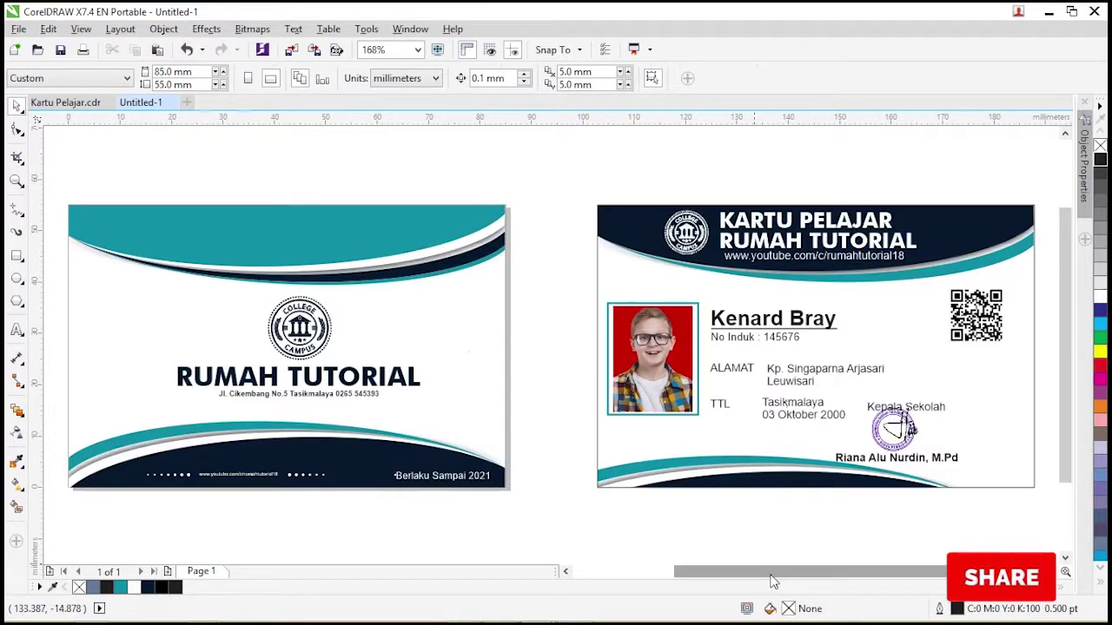
drag(773, 580, 795, 580)
drag(1010, 529, 744, 385)
mouse_move(840, 426)
mouse_down()
mouse_move(901, 426)
mouse_move(879, 441)
mouse_move(856, 428)
mouse_move(918, 397)
mouse_up()
click(975, 403)
click(866, 417)
mouse_move(877, 430)
mouse_down()
mouse_move(895, 424)
mouse_move(826, 427)
mouse_up()
click(857, 432)
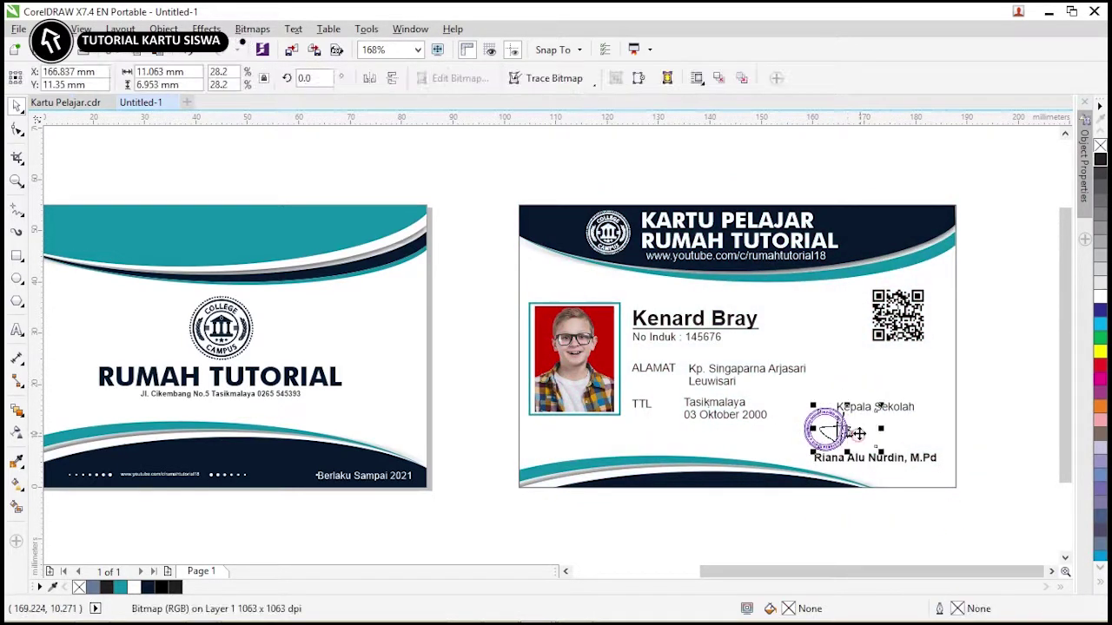
click(1014, 401)
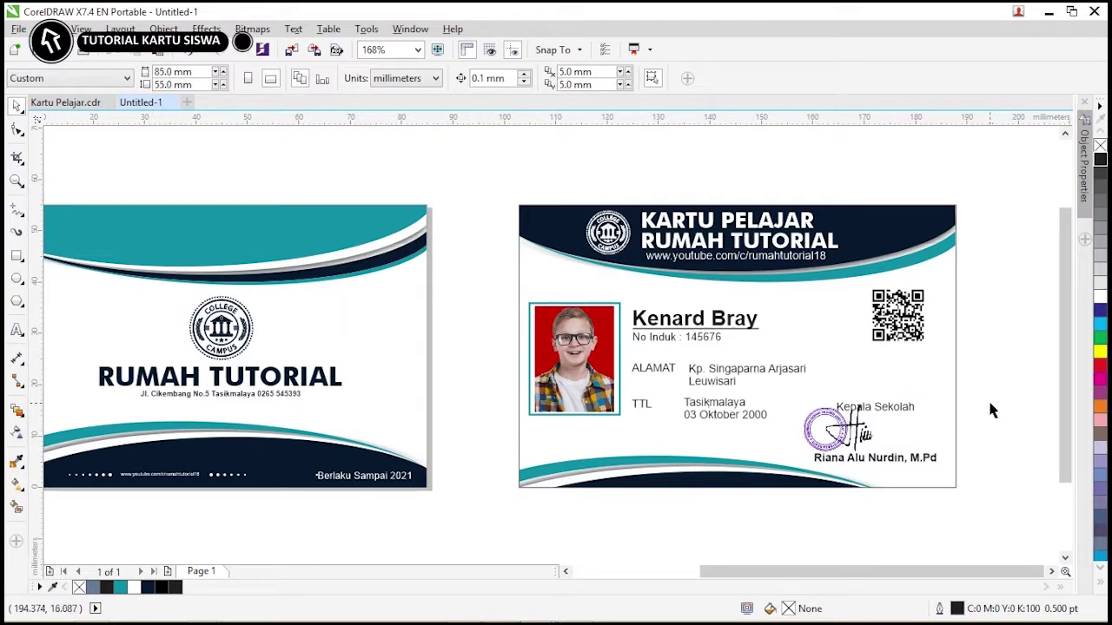